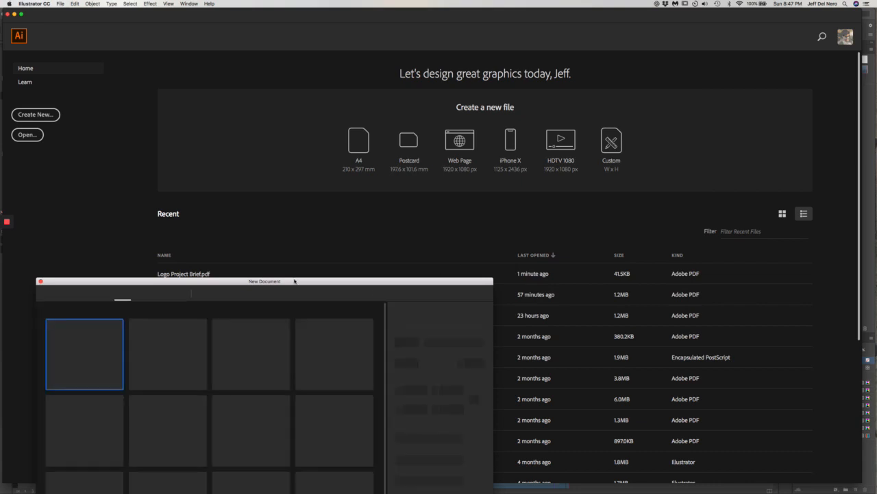
- Create an 11 x 8.5 in landscape CMYK print document and put away the floating Transparency panel
drag(295, 281, 355, 73)
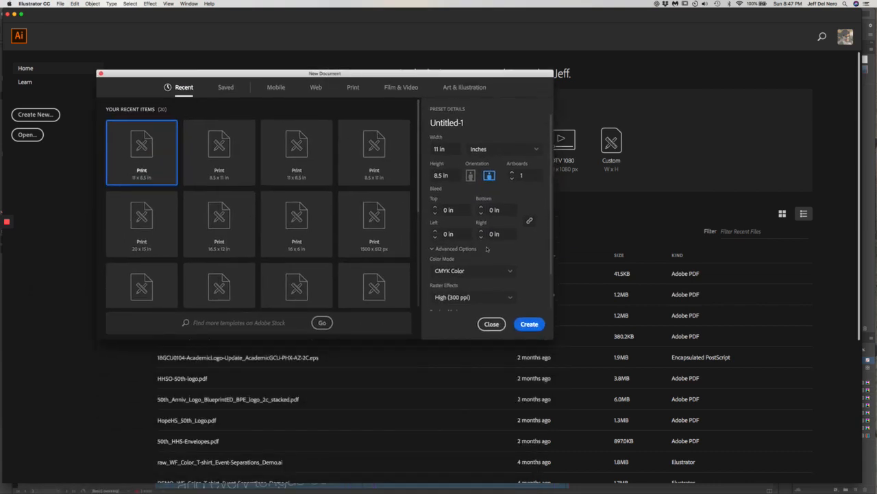
click(524, 327)
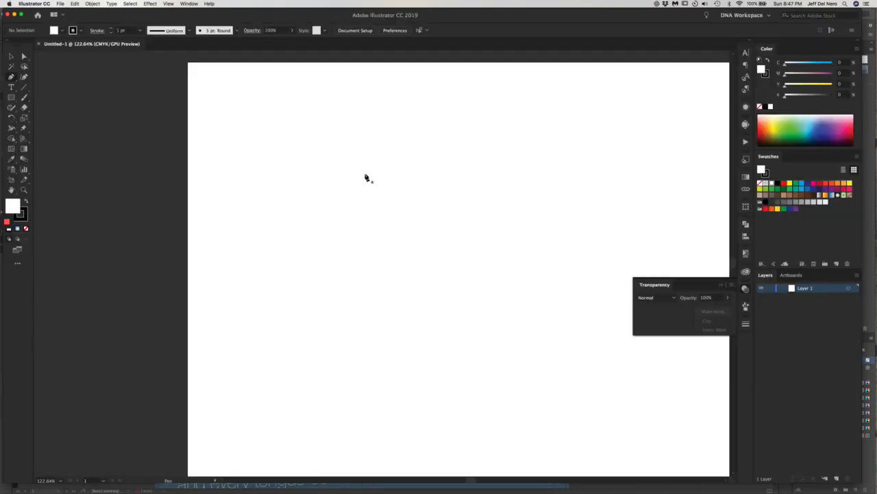
click(722, 286)
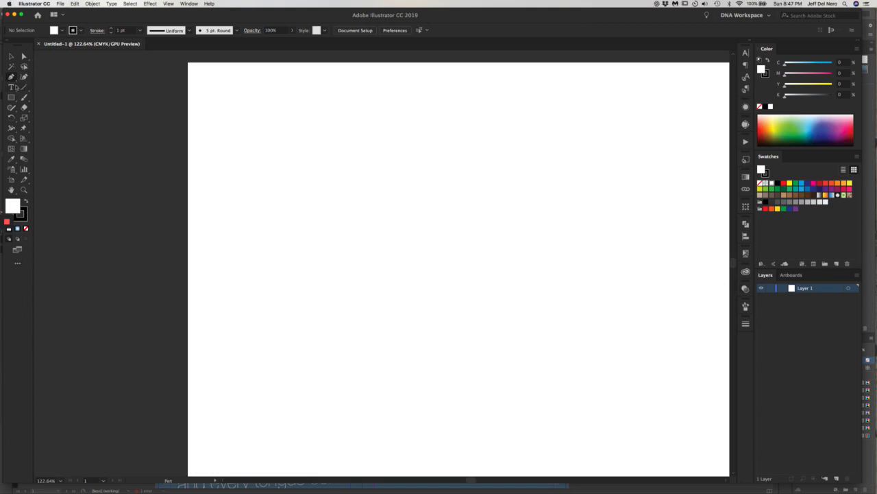
- Create an area type frame about 3.6 x 2 in near the artboard's upper left, filled with placeholder text
click(11, 87)
click(11, 88)
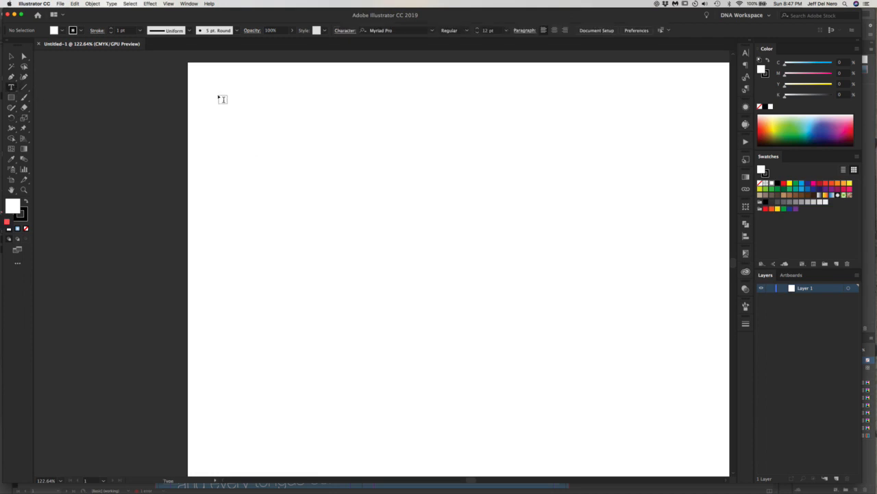
drag(231, 96, 409, 188)
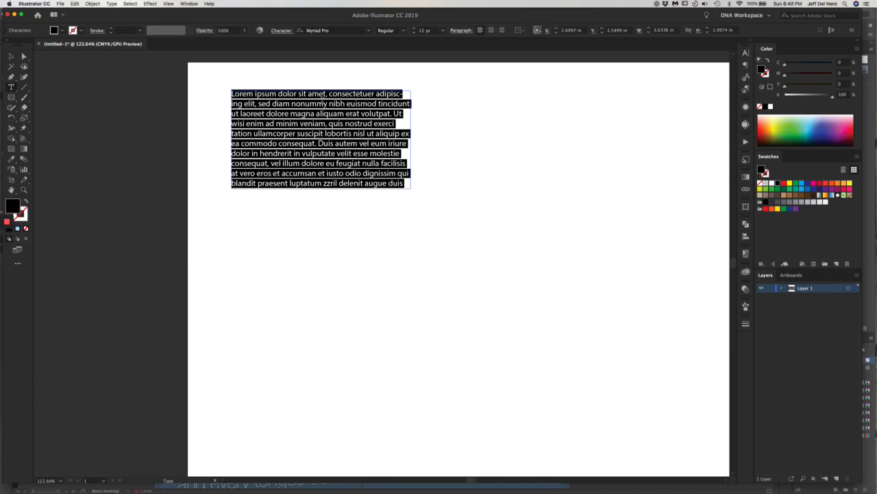
key(Escape)
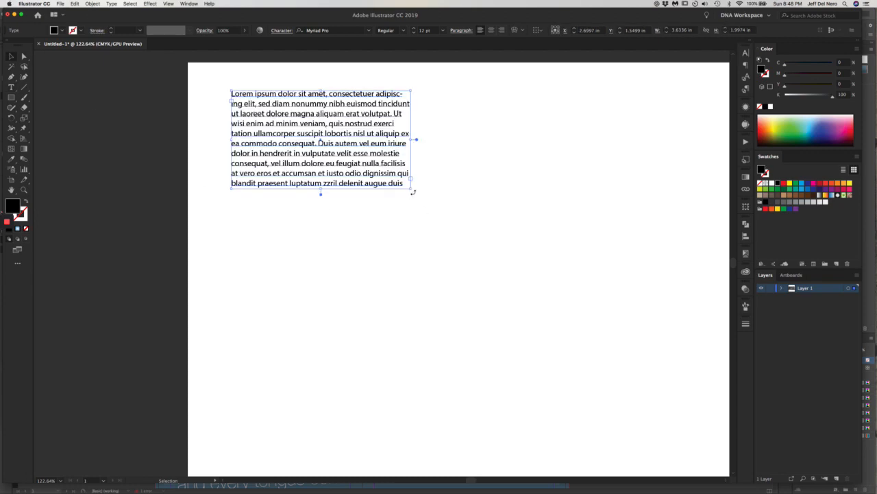
- Try rotating the placeholder text frame counter-clockwise, and undo the rotation
drag(413, 193, 440, 166)
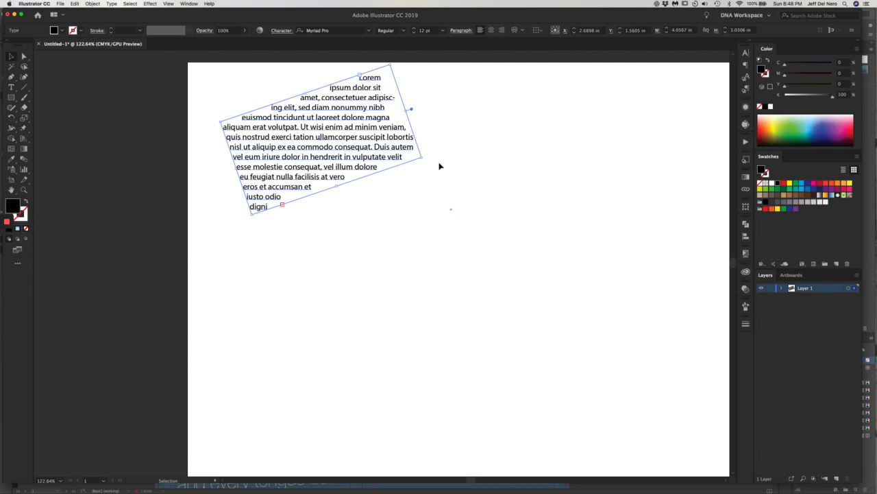
key(super+z)
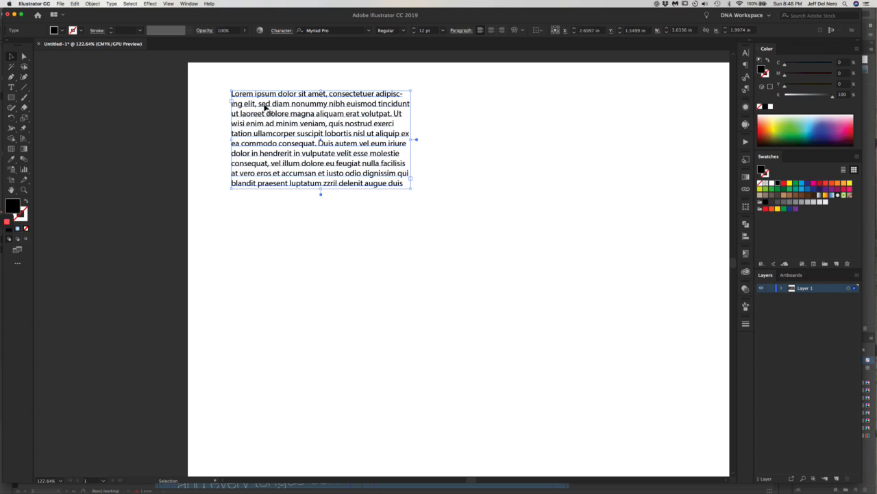
- Replace all the placeholder text in the frame with "Logo-Type"
double_click(246, 93)
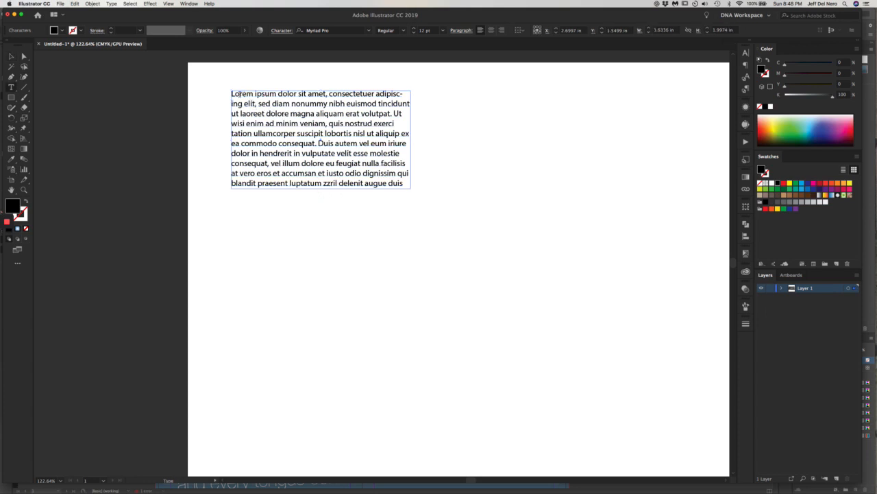
drag(231, 94, 444, 186)
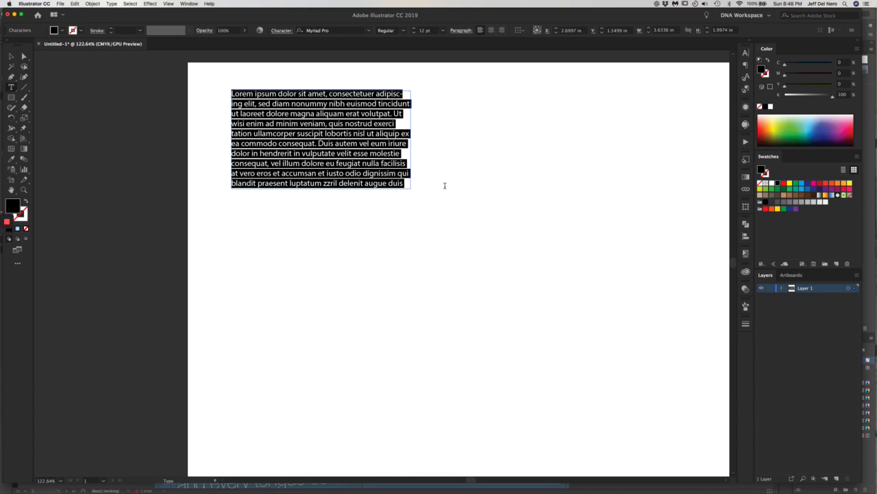
key(BackSpace)
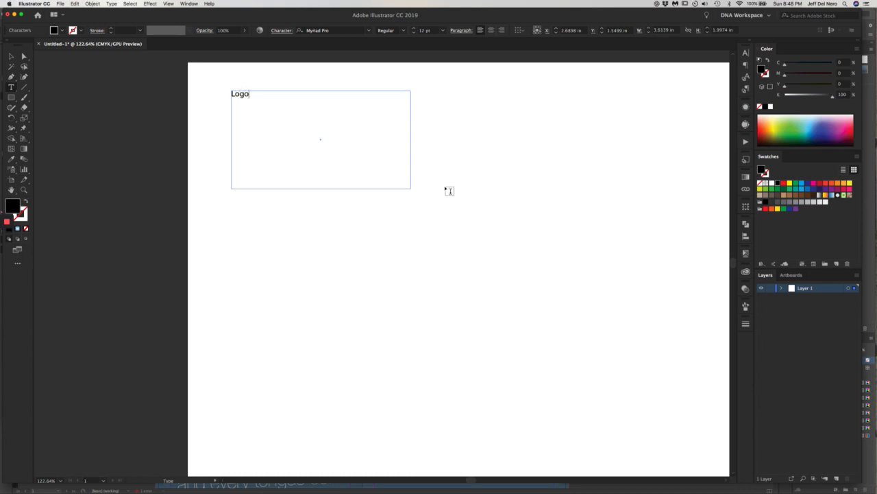
text(Logo-Type)
- Set the "Logo-Type" text to Myriad Pro Bold at 48 pt
triple_click(235, 93)
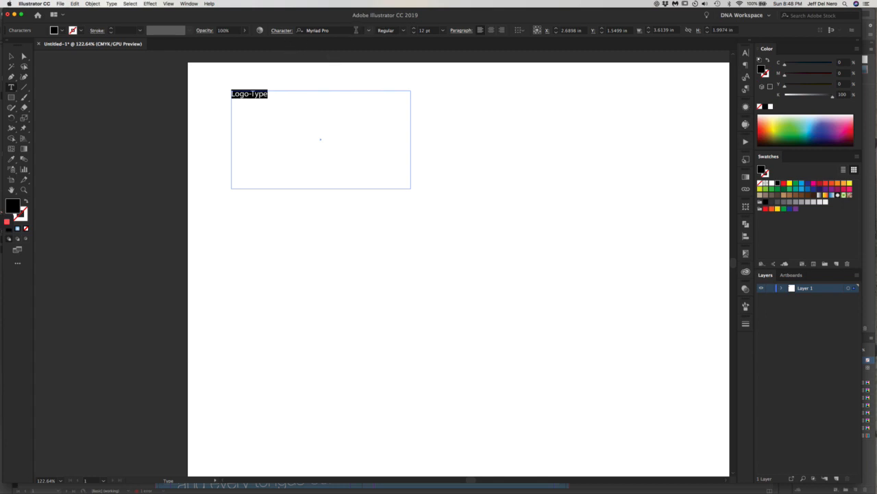
click(403, 32)
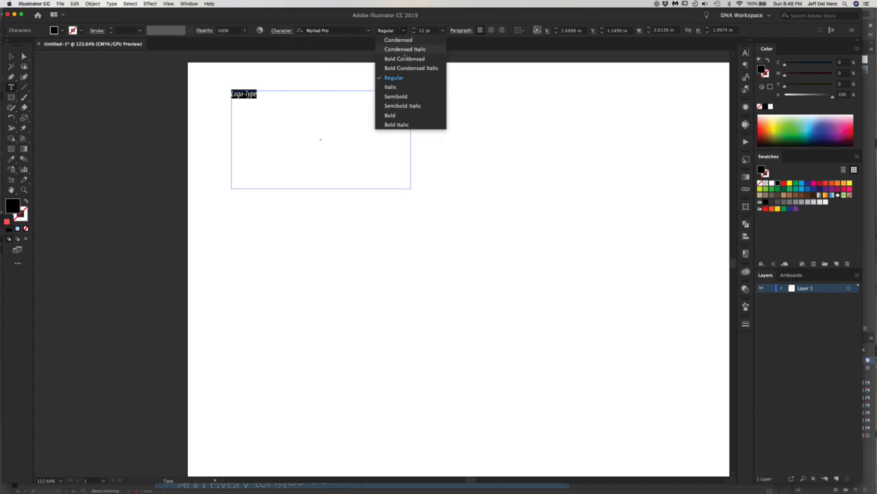
click(401, 115)
click(442, 30)
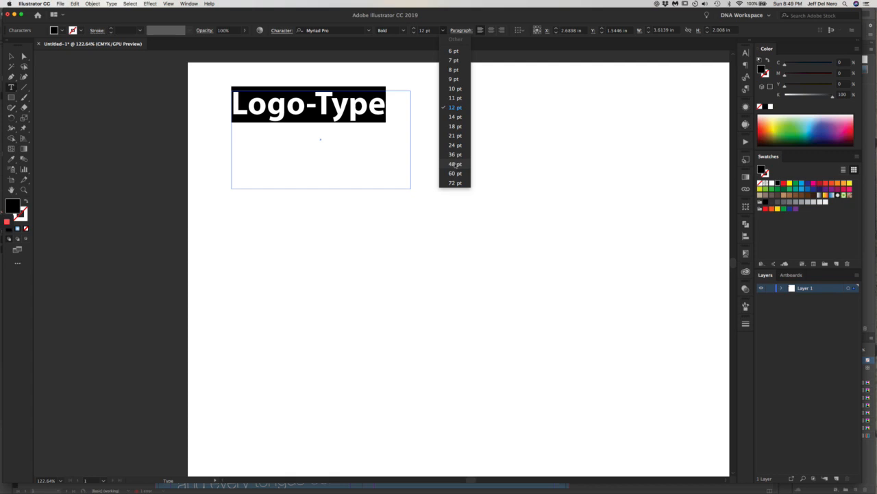
click(455, 166)
- Shorten the "Logo-Type" frame from its lower edge to a height of about 0.98 in
click(13, 58)
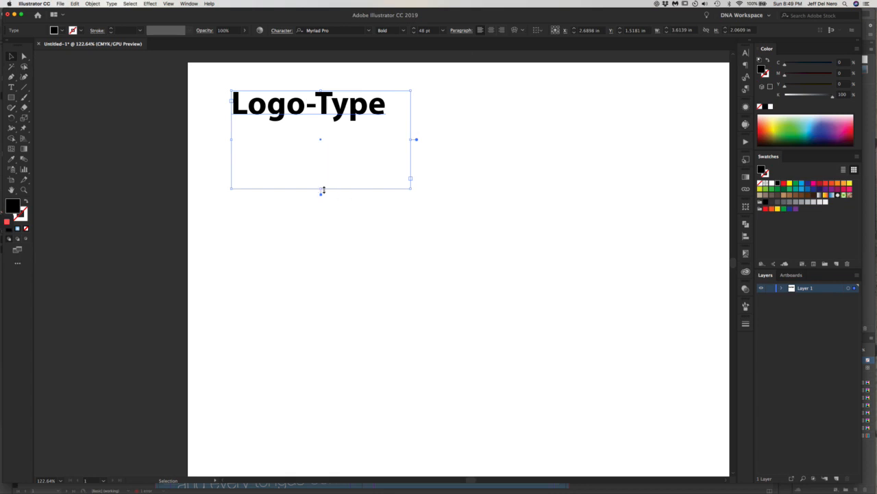
drag(321, 190, 322, 135)
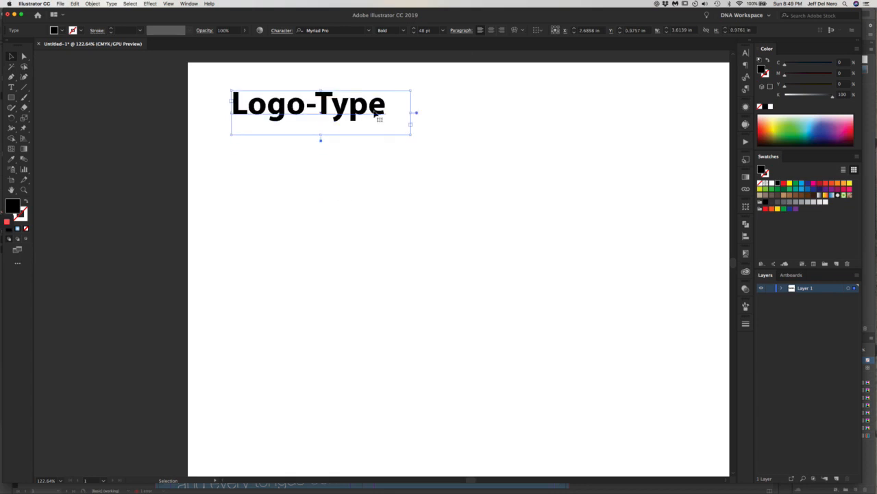
drag(415, 137, 423, 125)
key(super+z)
- Copy the whole "Logo-Type" text from inside its frame and leave text editing
double_click(338, 103)
key(super+a)
key(ctrl+c)
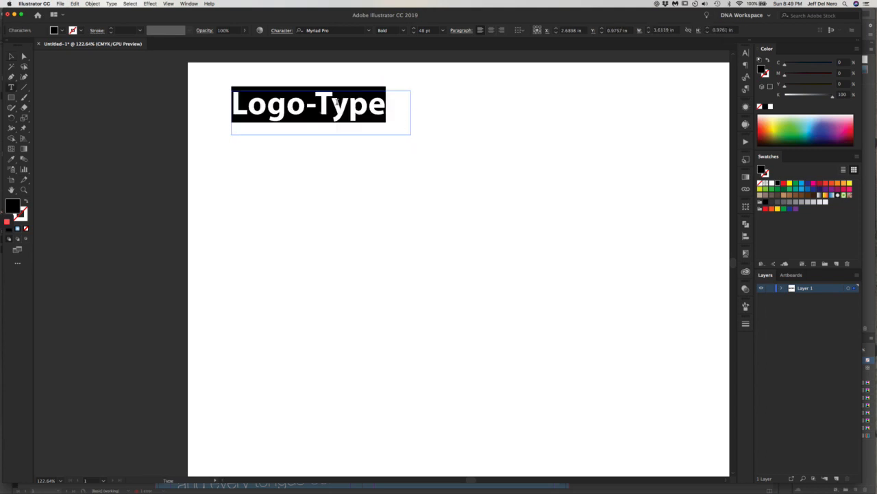
key(Escape)
- Add a point type line with the placeholder "Lorem ipsum" below the "Logo-Type" frame
key(t)
key(Escape)
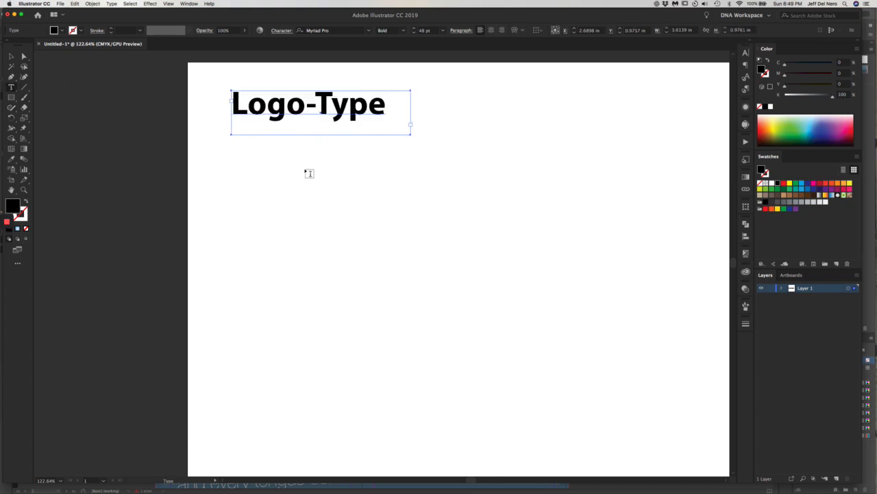
click(241, 177)
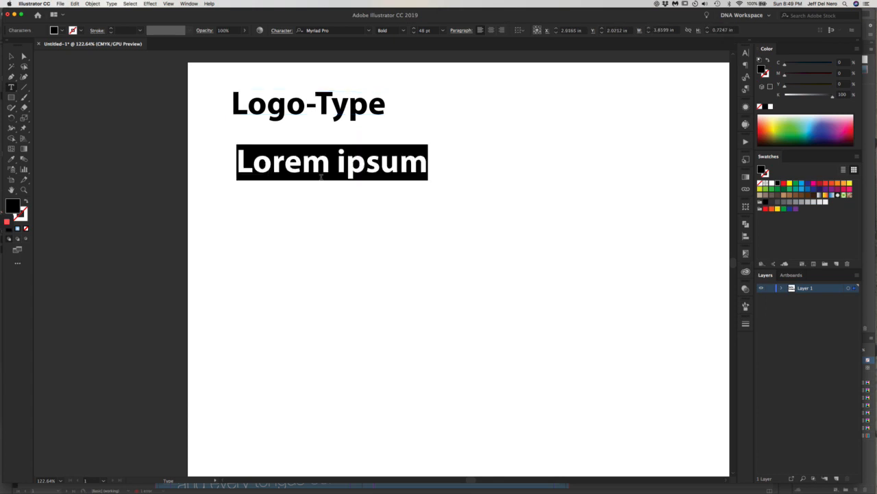
key(Escape)
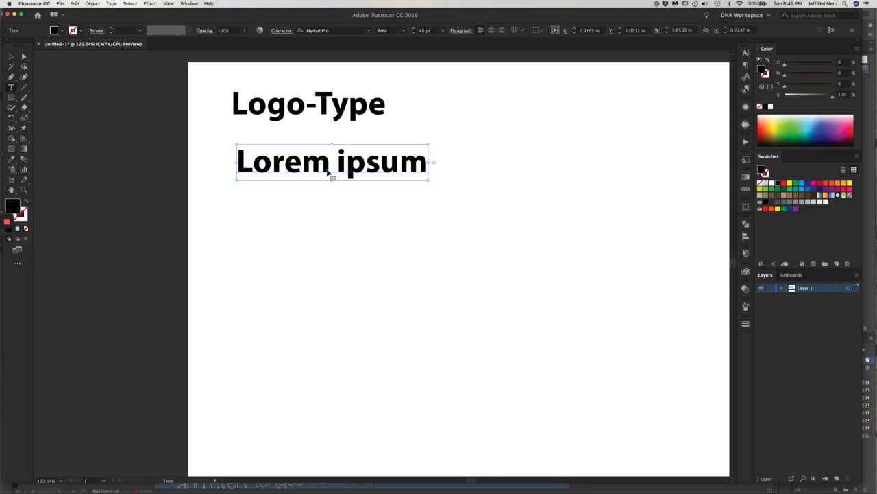
- Try rotating the "Lorem ipsum" point type slightly counter-clockwise, and undo the rotation
double_click(328, 171)
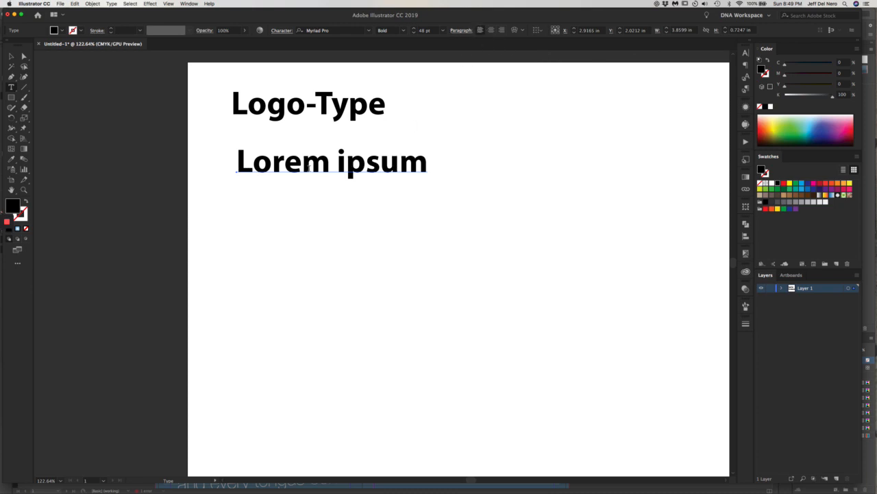
click(13, 59)
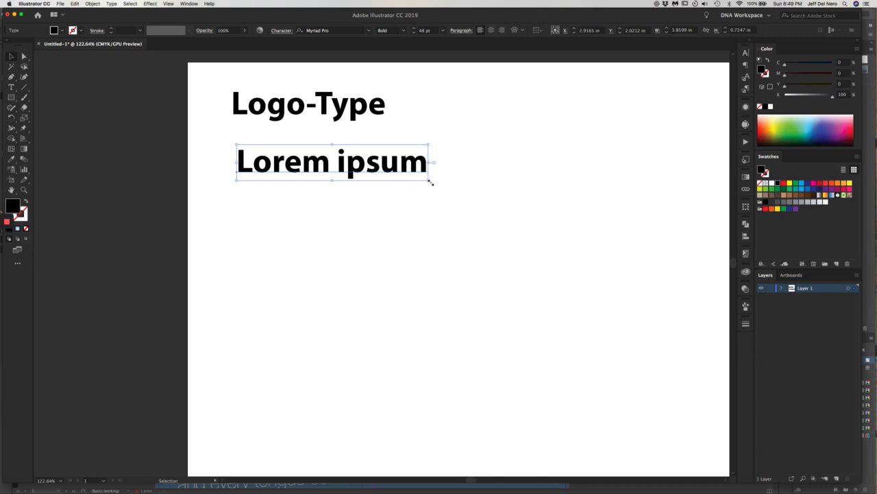
drag(433, 181, 443, 168)
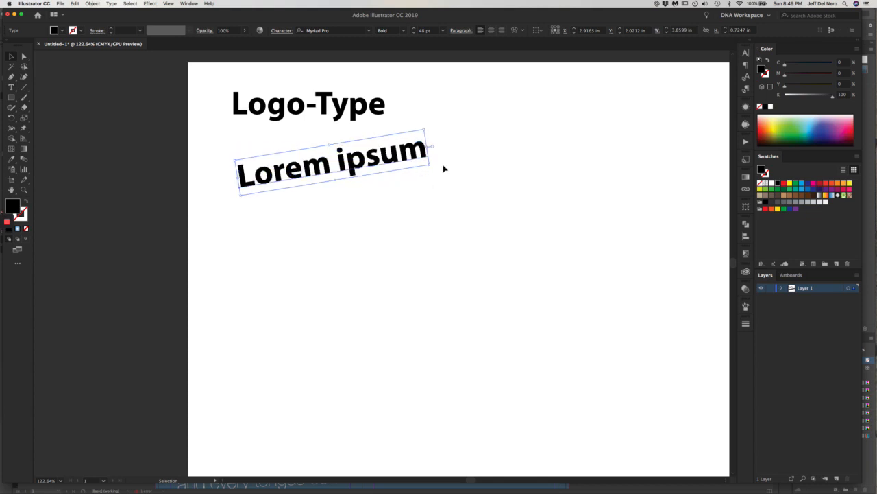
key(super+z)
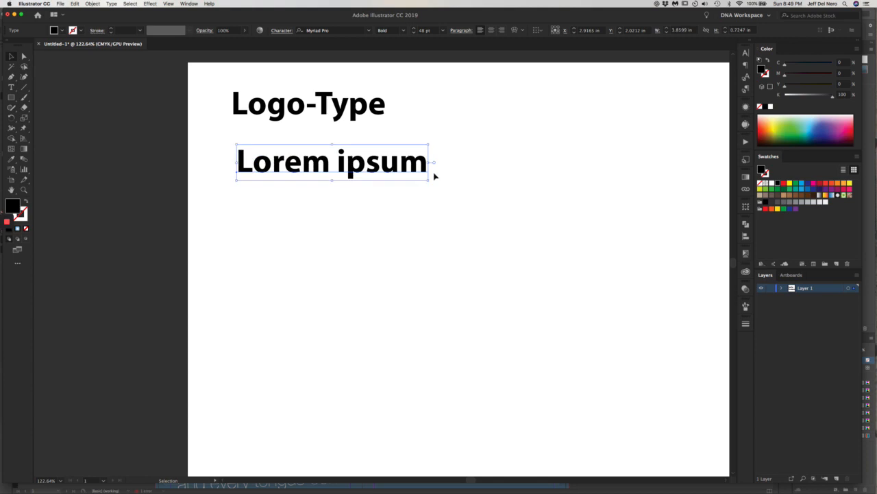
- Align the "Lorem ipsum" line beneath "Logo-Type" and duplicate it directly below itself
click(400, 194)
mouse_move(397, 175)
mouse_down()
mouse_move(391, 161)
mouse_move(400, 154)
mouse_move(392, 189)
mouse_up()
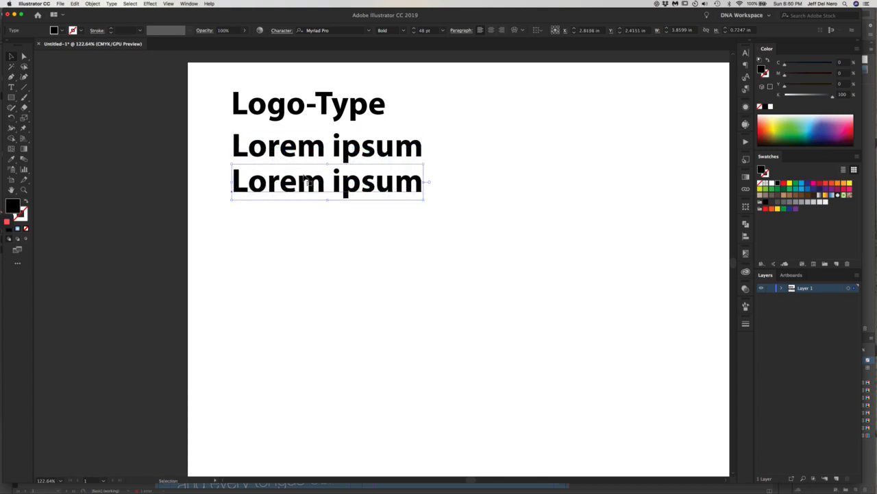
- Replace both "Lorem ipsum" lines with the copied "Logo-Type" text and move the lowest line down slightly
double_click(326, 146)
key(ctrl+a)
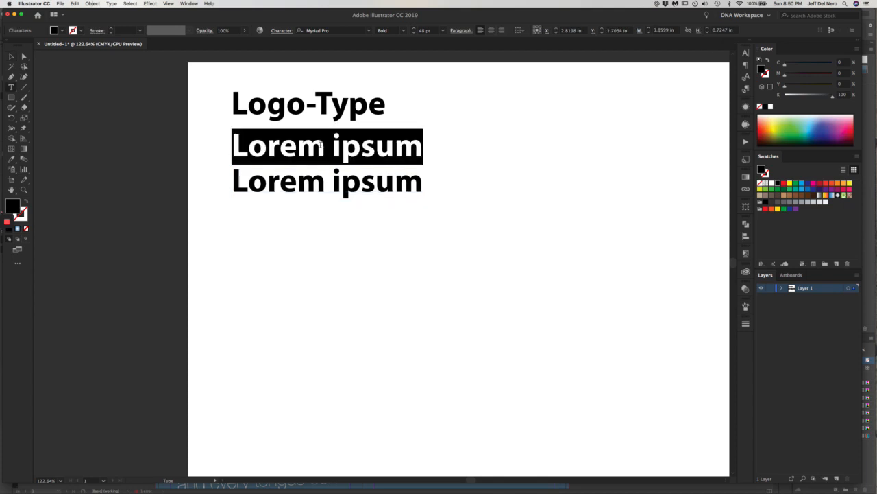
key(ctrl+v)
click(303, 181)
key(ctrl+a)
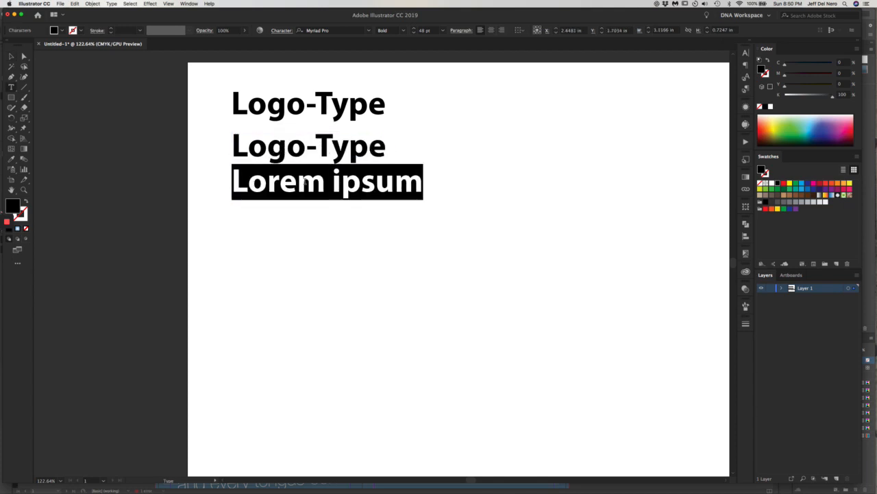
key(ctrl+v)
key(Escape)
drag(299, 186, 299, 198)
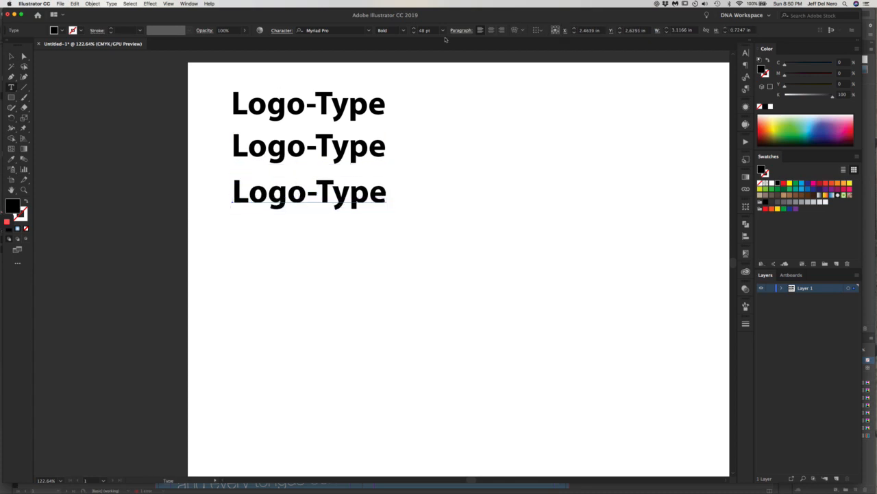
click(346, 30)
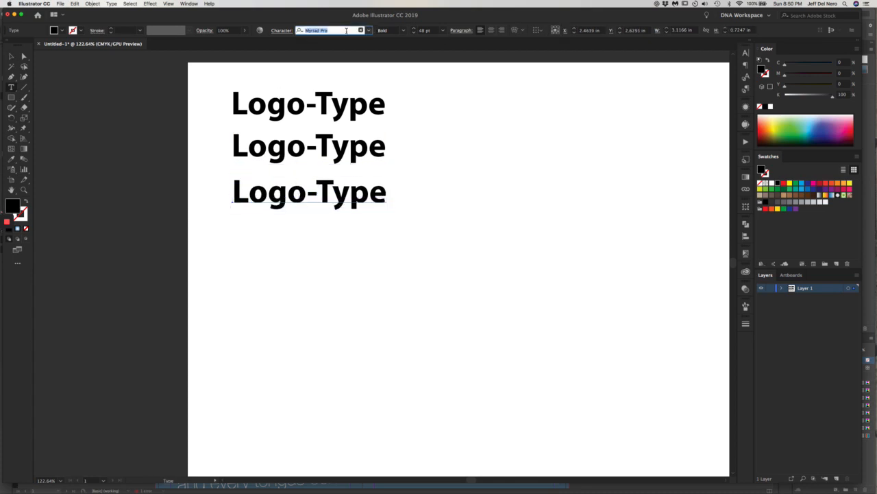
text(na)
key(BackSpace)
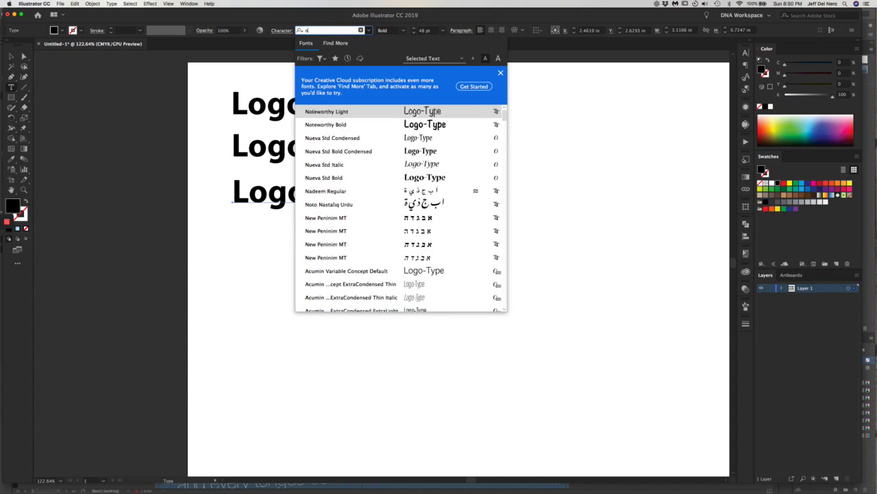
key(BackSpace)
click(368, 30)
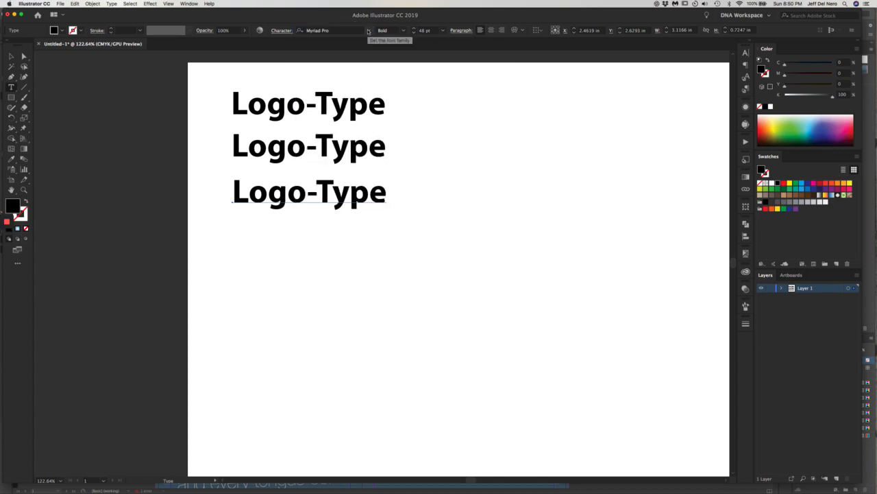
- Find the Space Meatball font by searching "meat", apply it to the lowest "Logo-Type" line, and shift that line slightly down
click(369, 31)
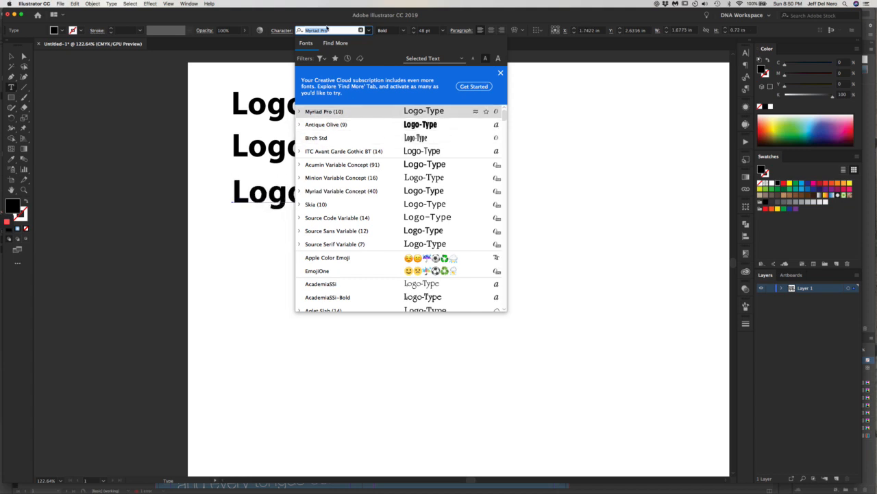
text(meat)
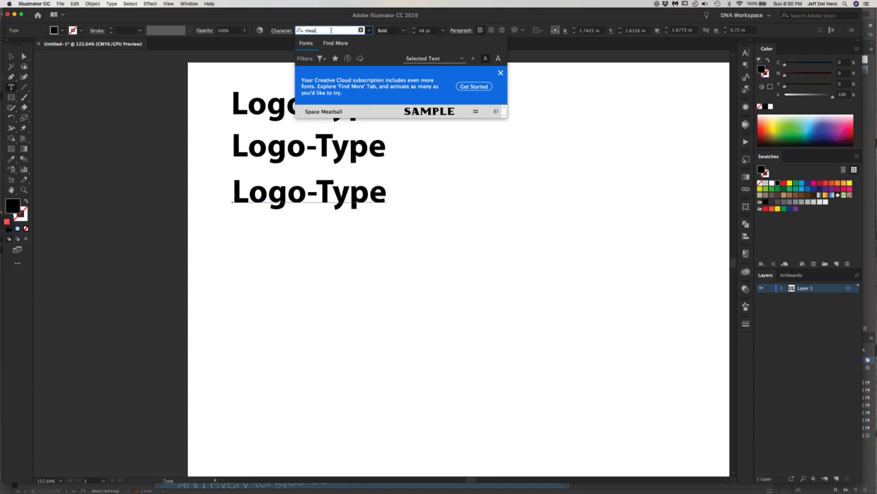
click(320, 112)
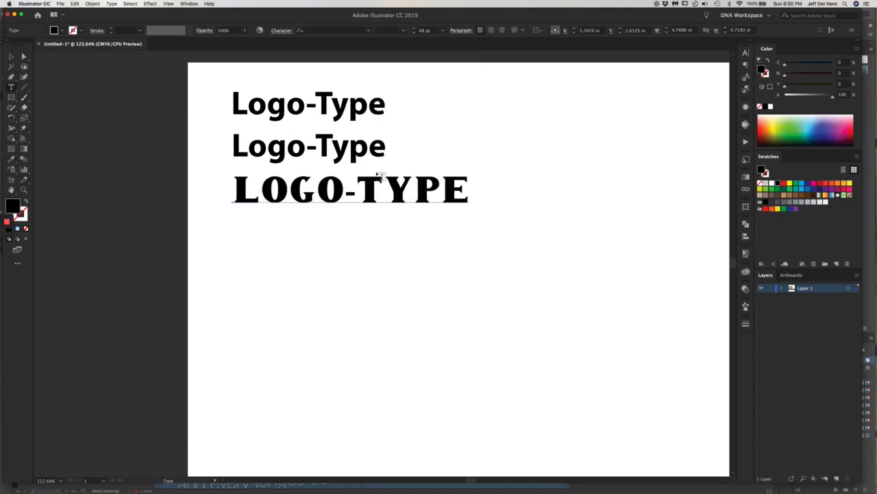
drag(365, 193, 362, 197)
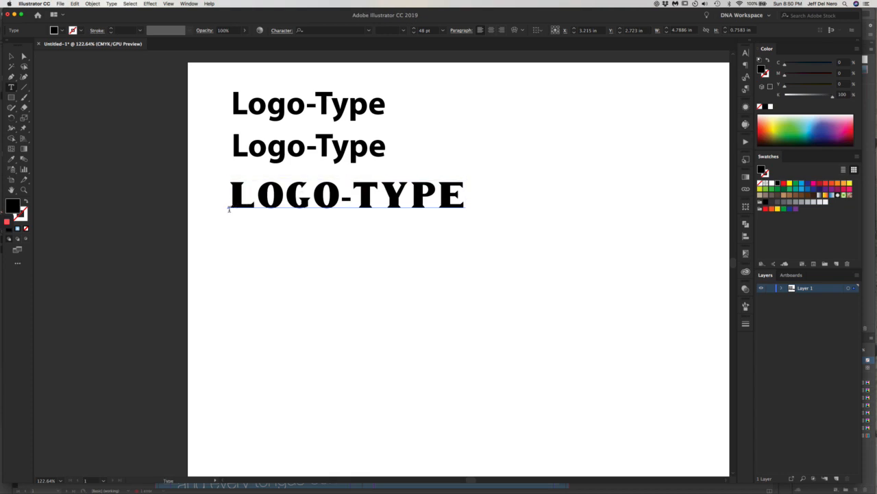
- Center-align the lowest "Logo-Type" line, place it directly beneath the other lines, and tighten the tracking of the whole word
click(493, 30)
drag(221, 201, 344, 200)
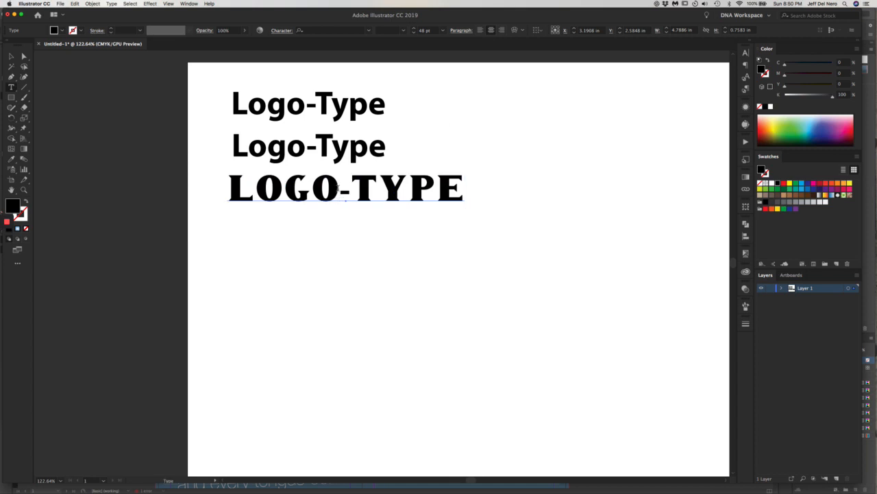
triple_click(338, 189)
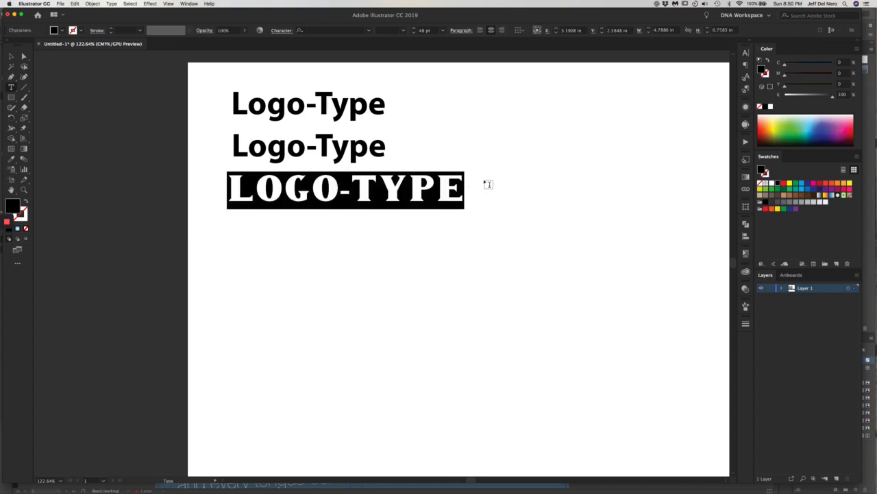
key(alt)
key(alt+Left)
key(alt+Left)
key(alt+Left)
key(alt+Left)
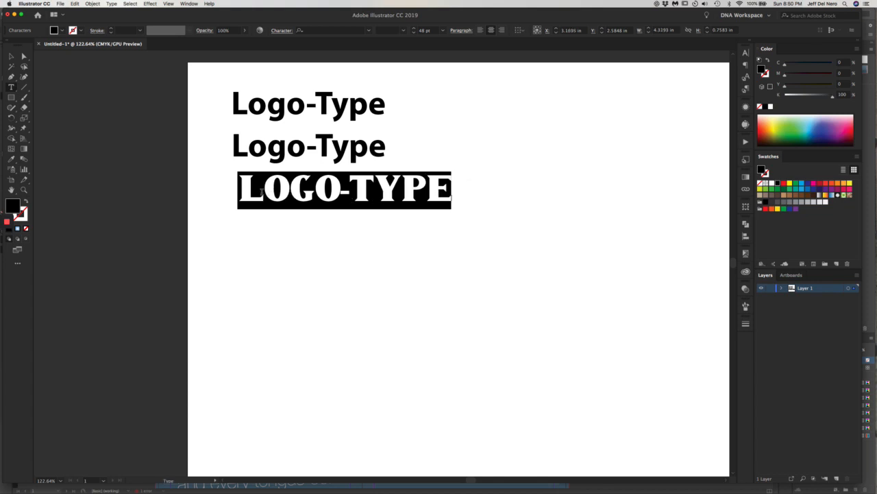
- Tighten the spacing between the L and the first O in the lowest line
drag(263, 192, 240, 192)
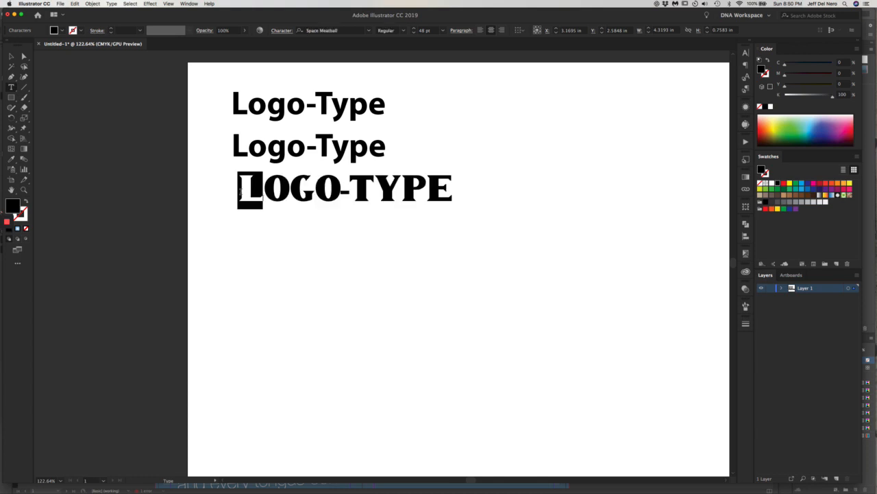
key(alt+Left)
key(alt+Left)
key(alt+Left)
key(alt+Left)
key(alt+Left)
key(alt+Left)
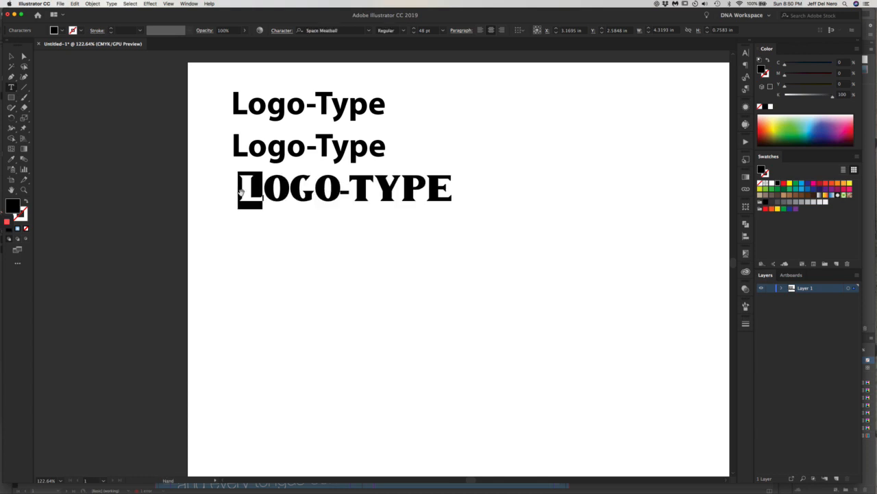
- Align the lowest line's left edge with the lines above and tighten the spacing after its G
super+click(300, 241)
drag(343, 199, 278, 195)
double_click(300, 196)
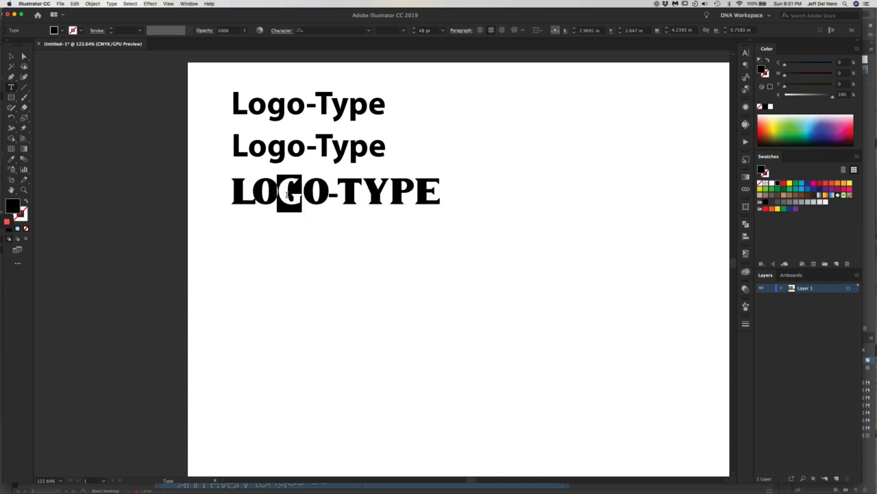
key(alt+Left)
key(alt+Left)
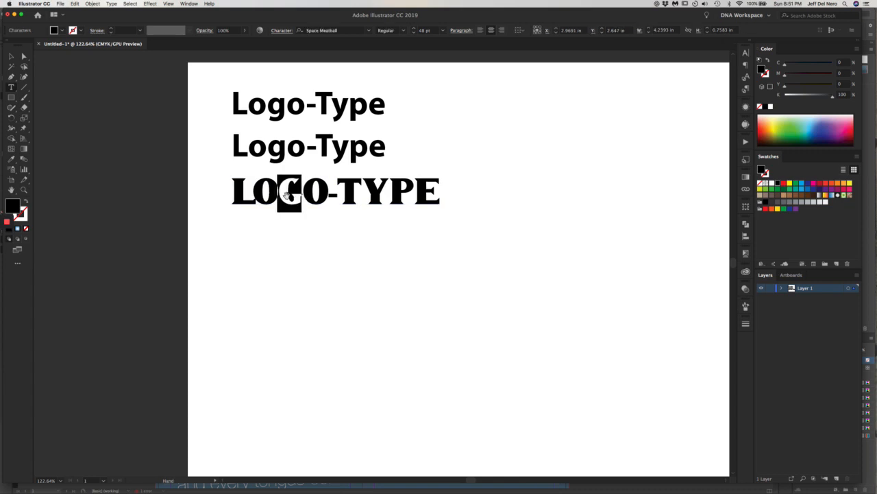
key(Escape)
click(293, 238)
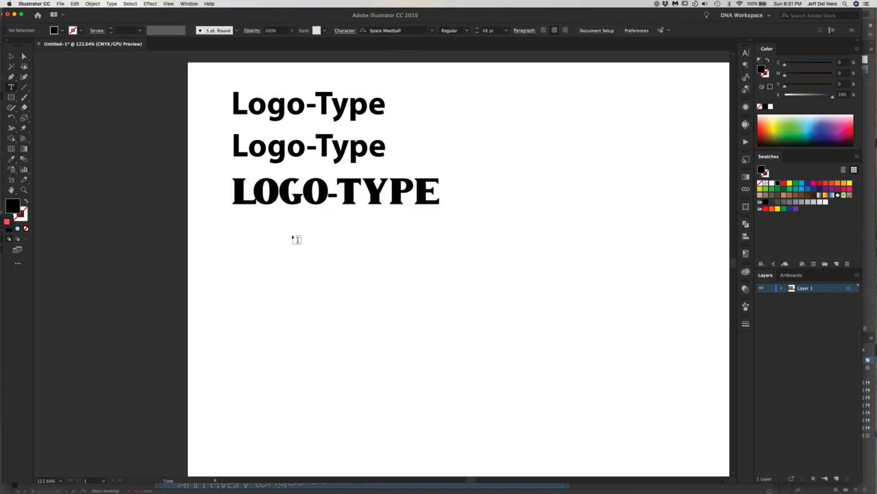
- Convert the lowest "Logo-Type" line to outlines
click(321, 193)
click(333, 189)
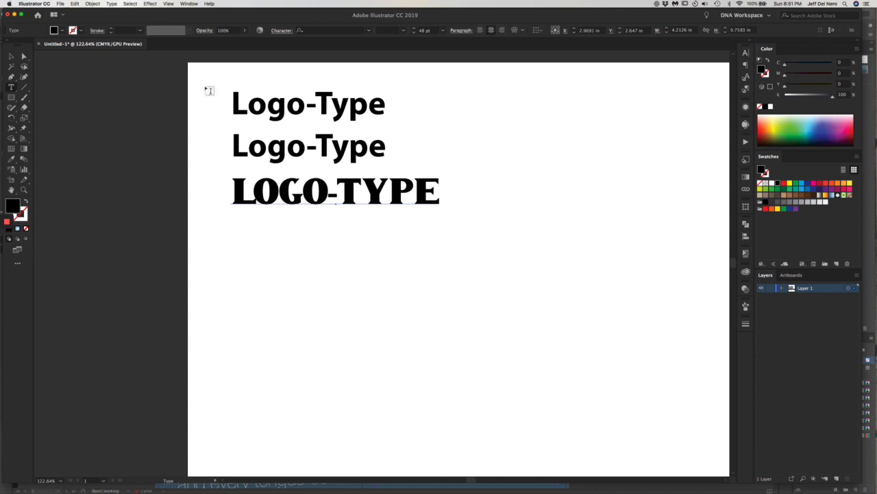
click(112, 4)
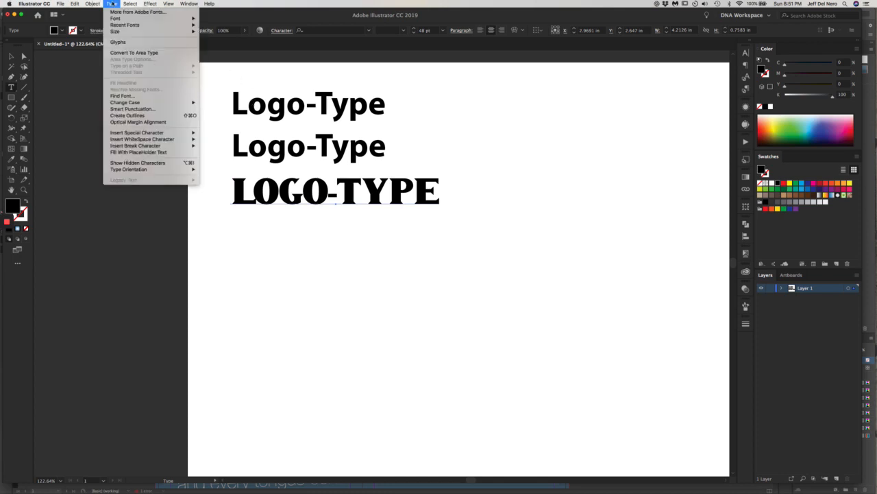
mouse_move(121, 103)
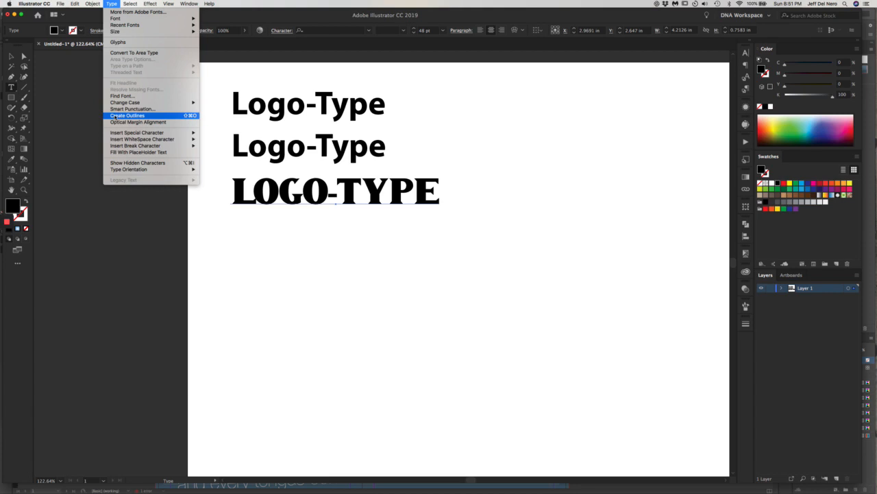
click(128, 116)
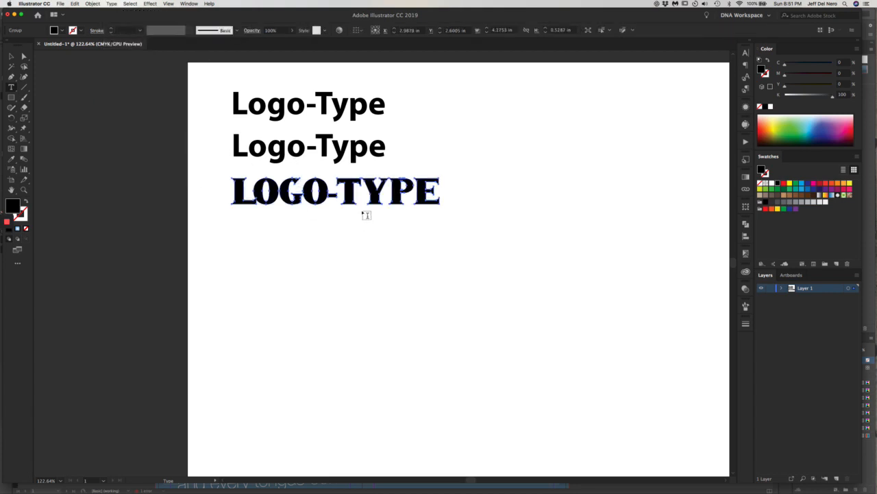
- Examine the paths and anchor points of the converted letters close up
drag(233, 171, 373, 237)
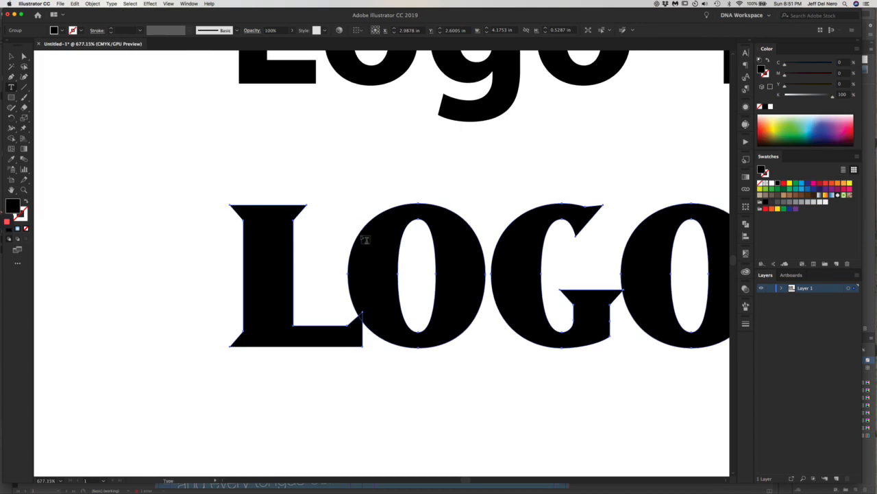
alt+super+click(373, 236)
alt+super+click(372, 236)
alt+super+click(373, 236)
alt+super+click(374, 237)
alt+super+click(374, 238)
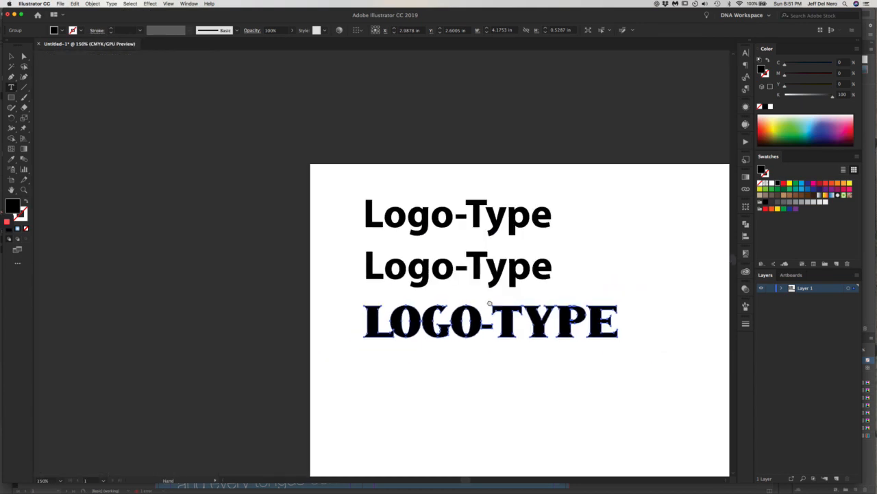
drag(489, 302, 395, 262)
- Compare the outlined word with the live text lines in Outline view, then return to Preview
key(super+y)
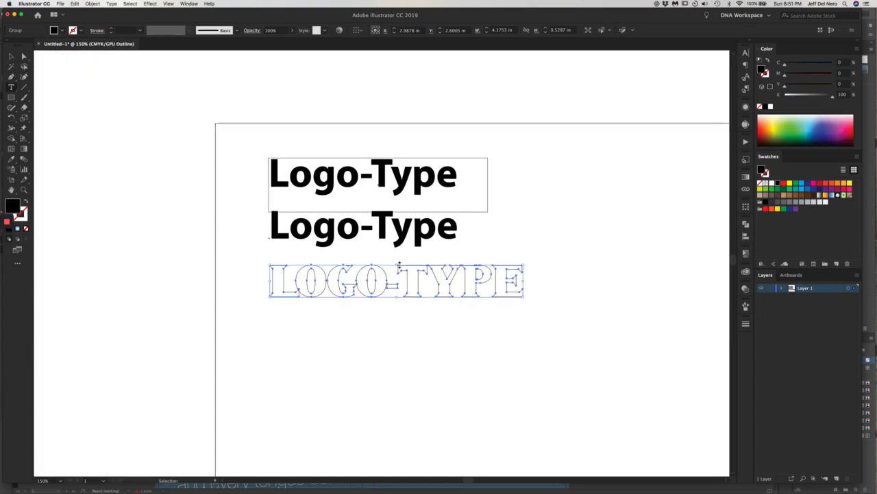
key(t)
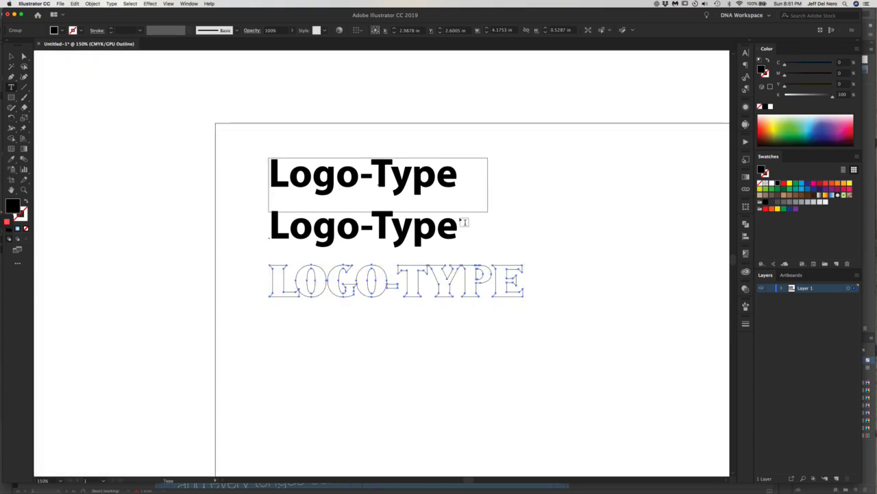
click(310, 235)
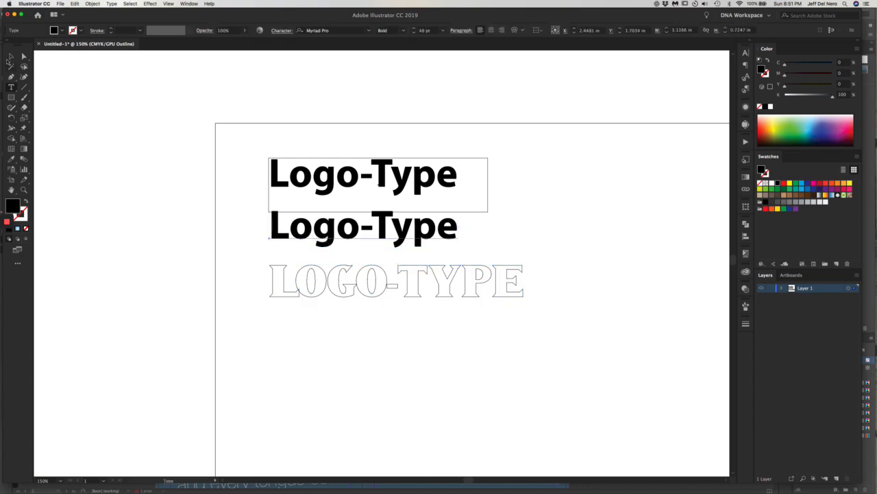
click(10, 57)
click(298, 289)
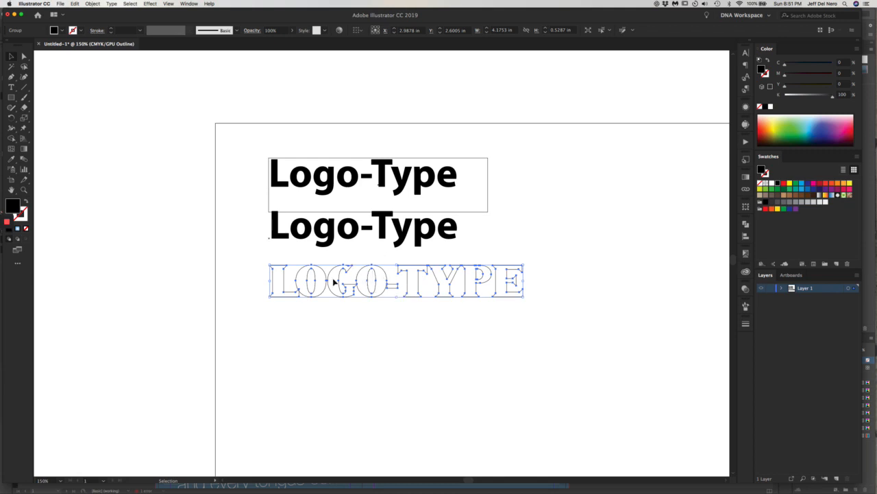
key(a)
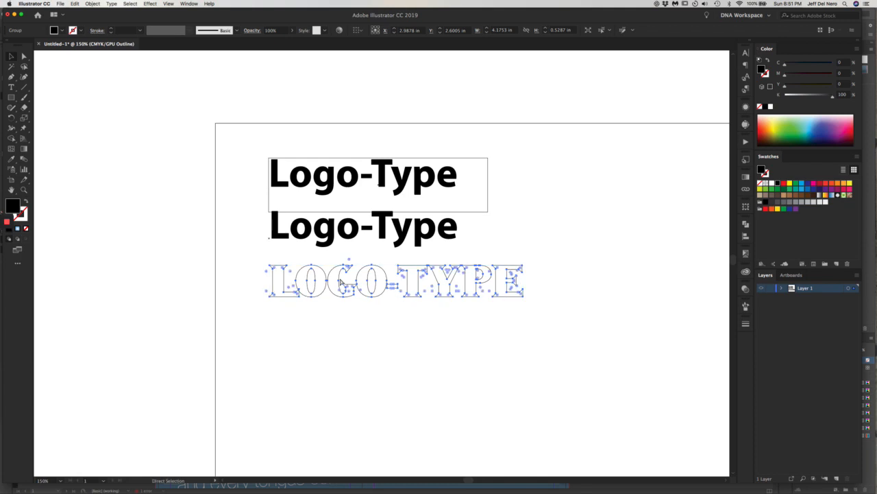
key(super+y)
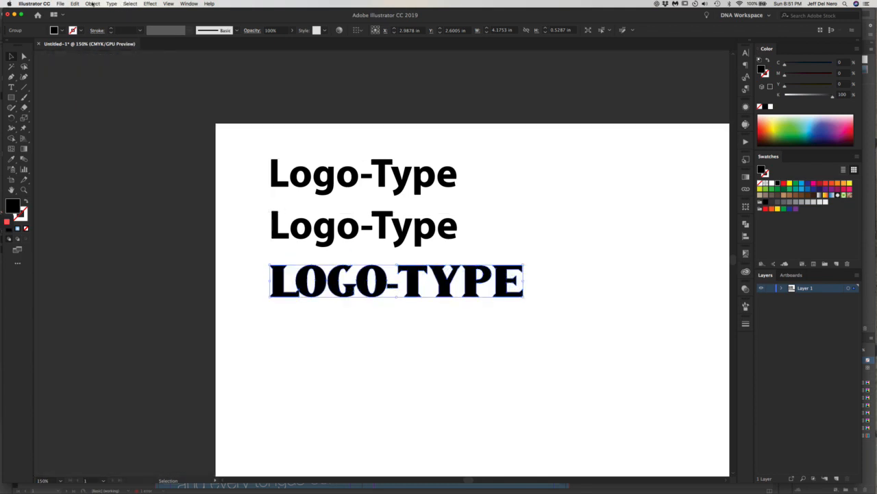
- Ungroup the outlined "Logo-Type" word into separate letters and deselect them
click(92, 4)
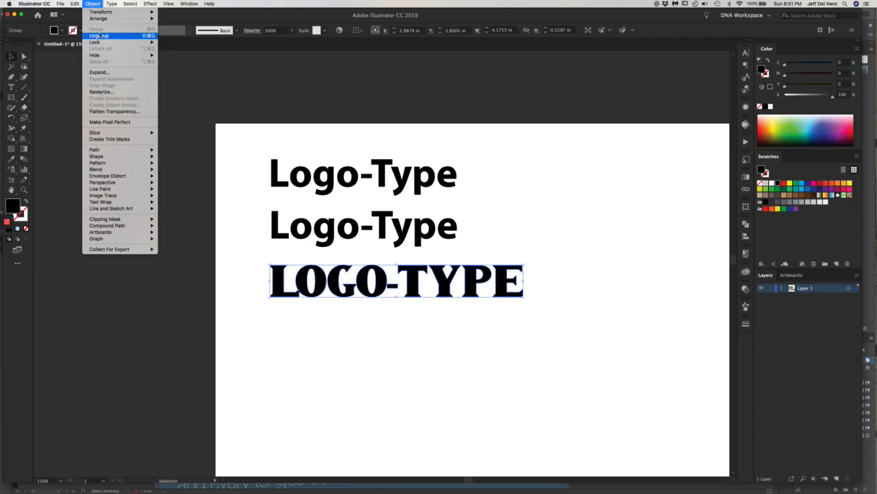
click(100, 35)
click(387, 314)
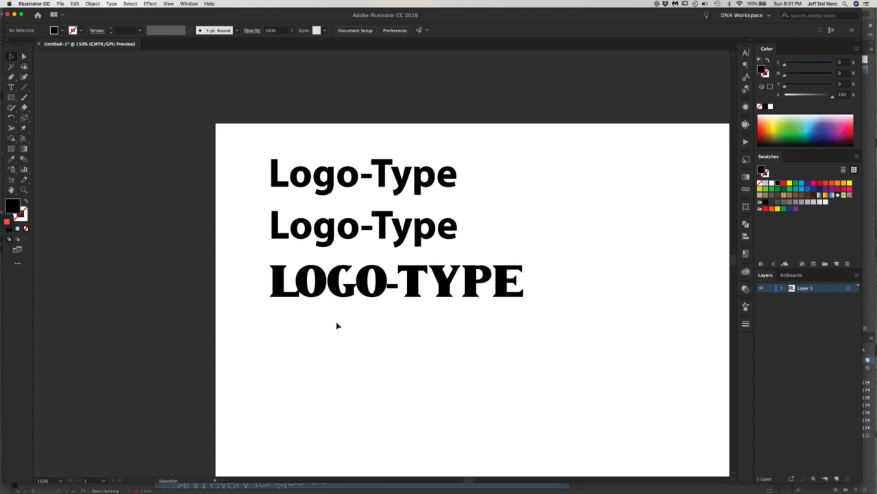
- Enlarge the outlined L and rotate it slightly clockwise, and tilt the O, G and O that follow
click(290, 296)
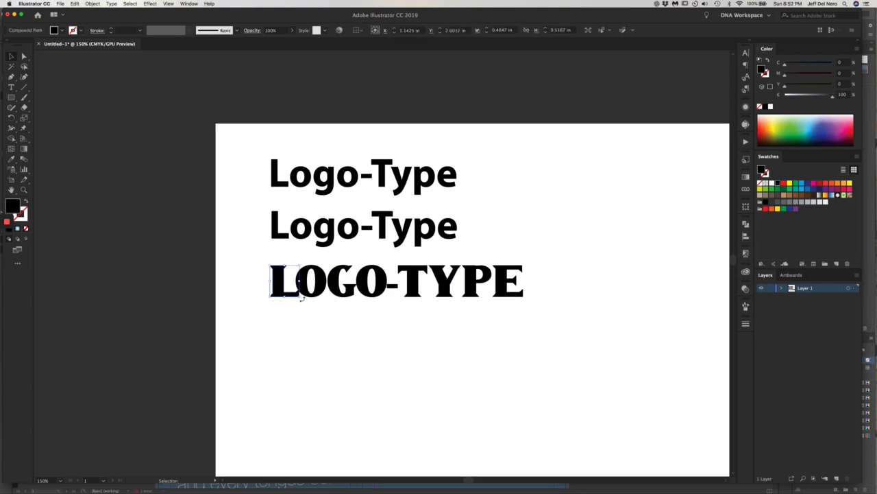
drag(301, 298, 274, 284)
click(321, 293)
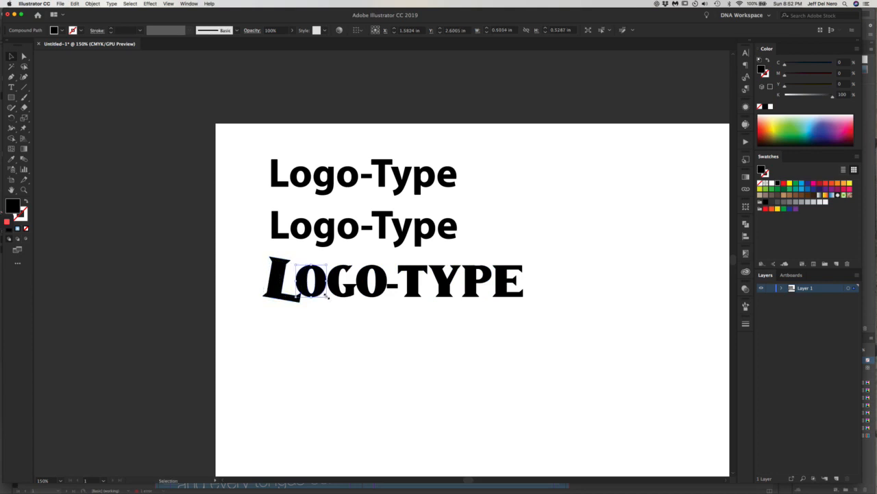
click(346, 297)
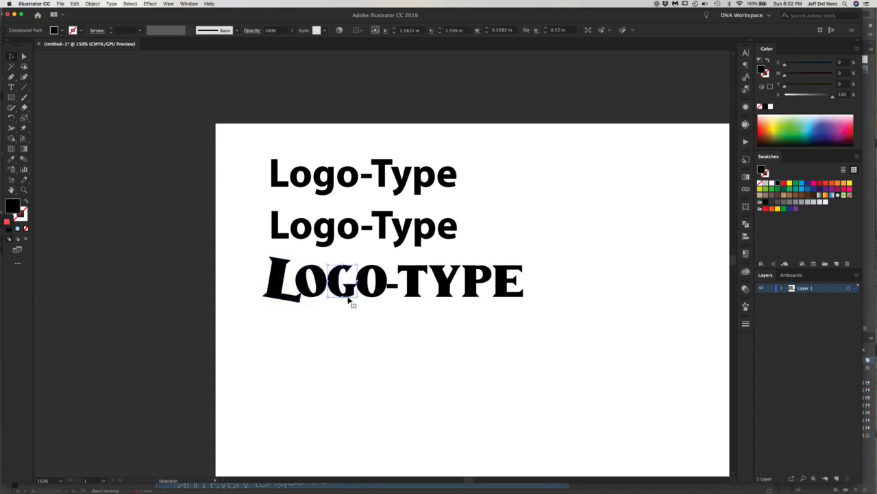
click(372, 297)
- Enlarge the outlined T toward its upper corner and rotate it slightly counter-clockwise
click(414, 294)
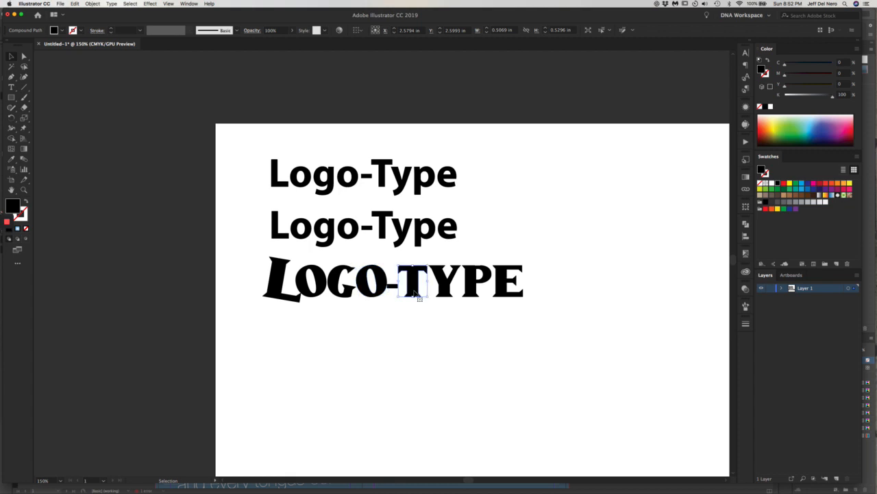
drag(399, 265, 391, 257)
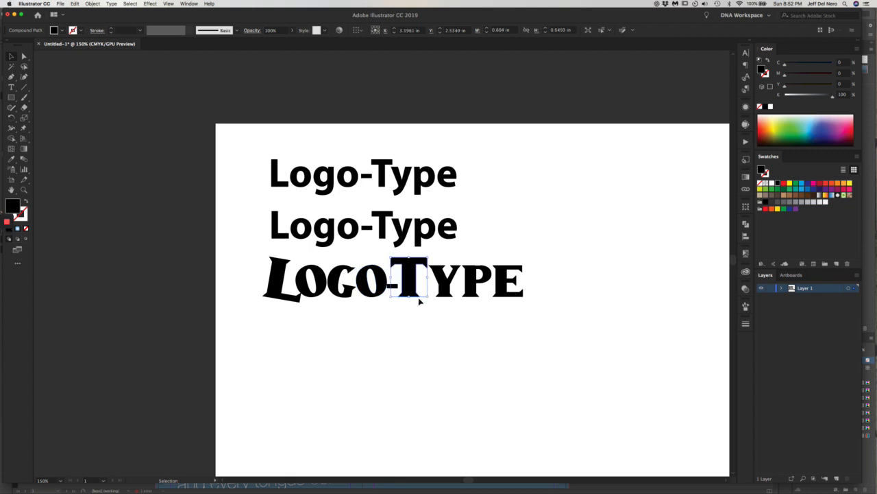
drag(428, 299, 439, 294)
click(438, 291)
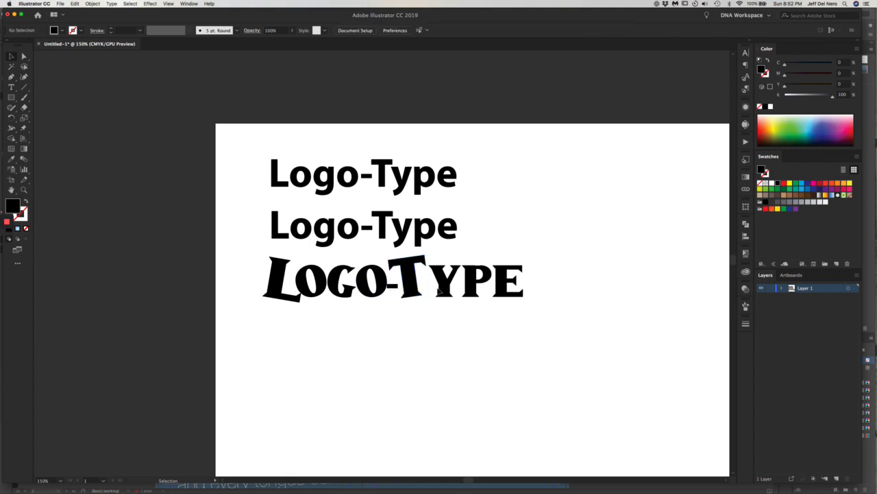
- Move the outlined Y, P and E closer to the T and tilt them in alternating directions
click(442, 284)
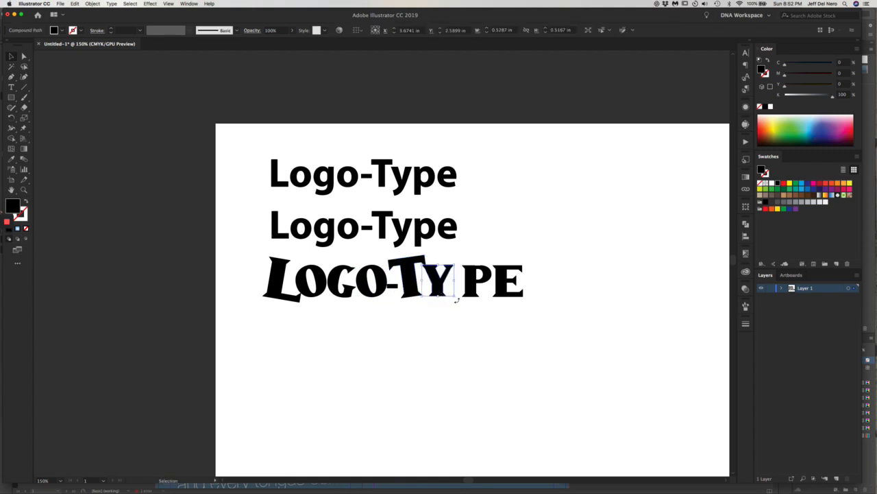
drag(456, 300, 483, 286)
click(480, 310)
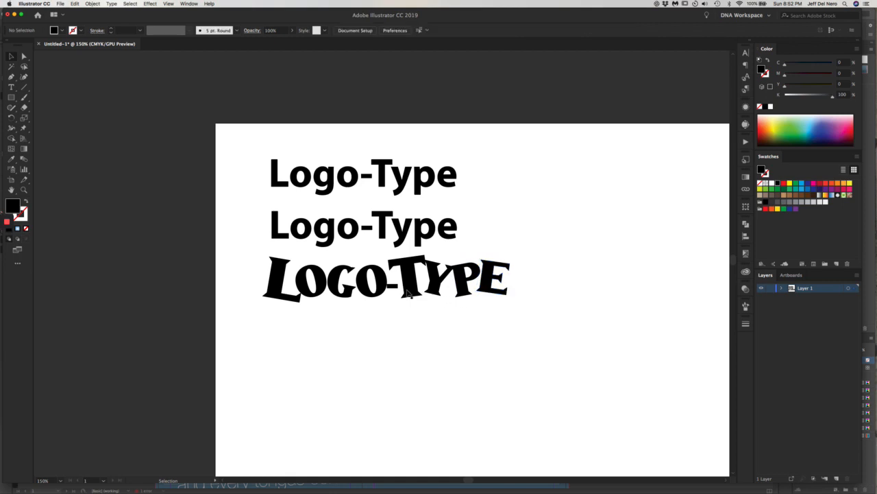
- Move the outlined hyphen slightly up and closer to the T's stem
super+click(393, 275)
super+click(395, 277)
super+click(397, 278)
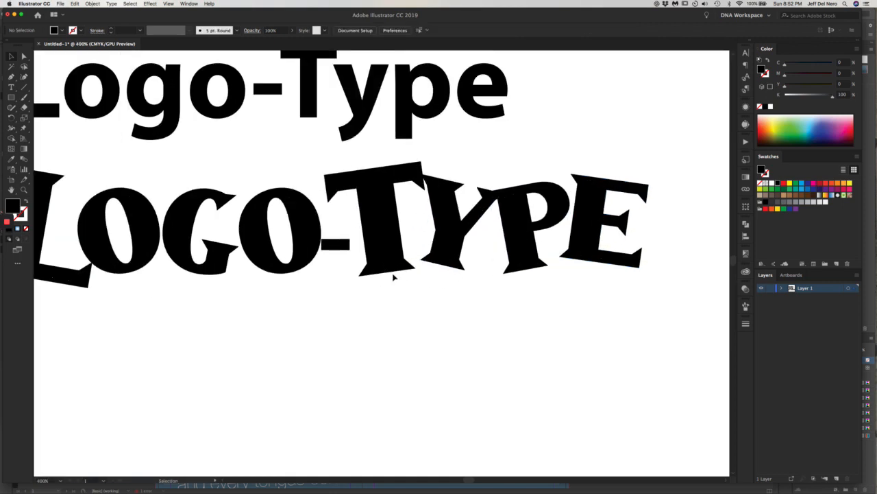
drag(336, 247, 344, 237)
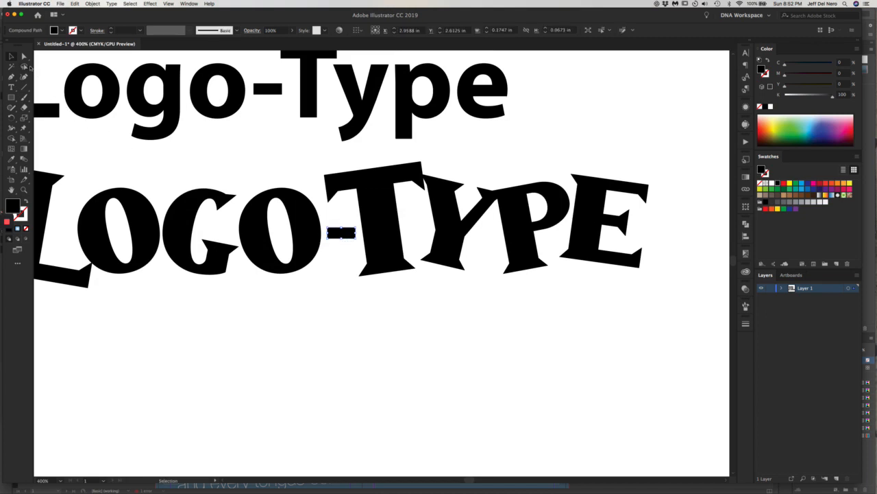
click(23, 56)
key(v)
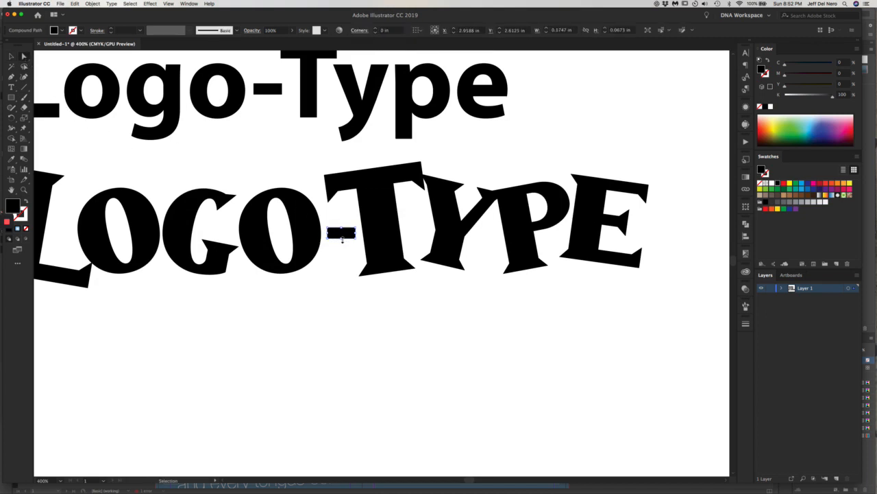
key(a)
click(409, 332)
key(super+minus)
key(super+minus)
key(super+minus)
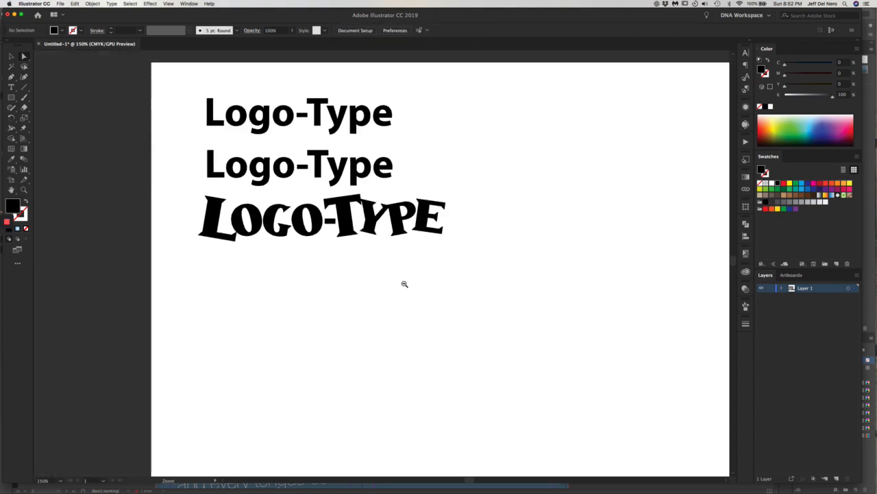
drag(392, 270, 417, 294)
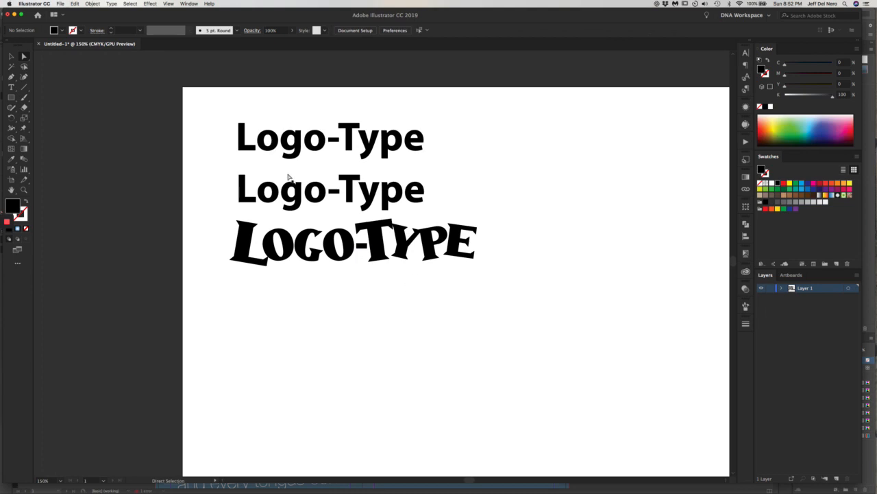
- Draw a square about 1.07 in wide beside the logo type and fill it with the orange C=0 M=50 Y=100 K=0 swatch
drag(381, 275, 436, 231)
drag(410, 259, 285, 263)
drag(472, 271, 430, 270)
alt+super+click(455, 268)
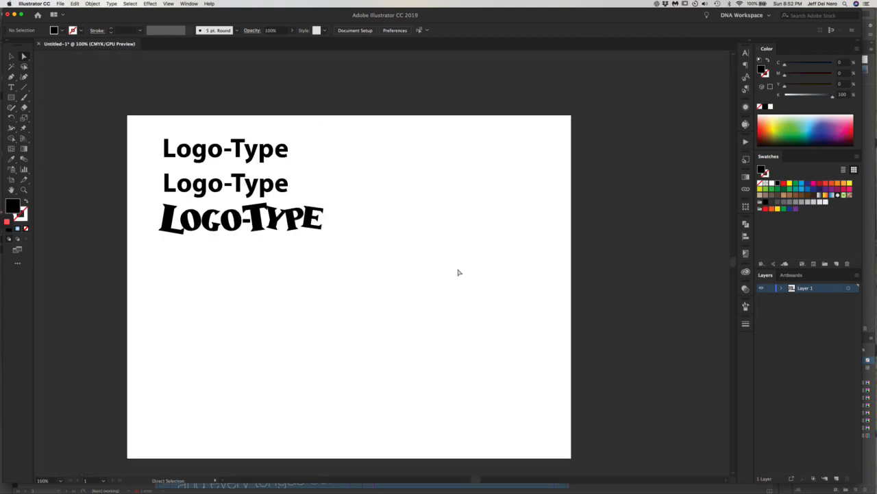
key(m)
mouse_move(360, 153)
mouse_down()
mouse_move(413, 205)
mouse_move(403, 196)
mouse_up()
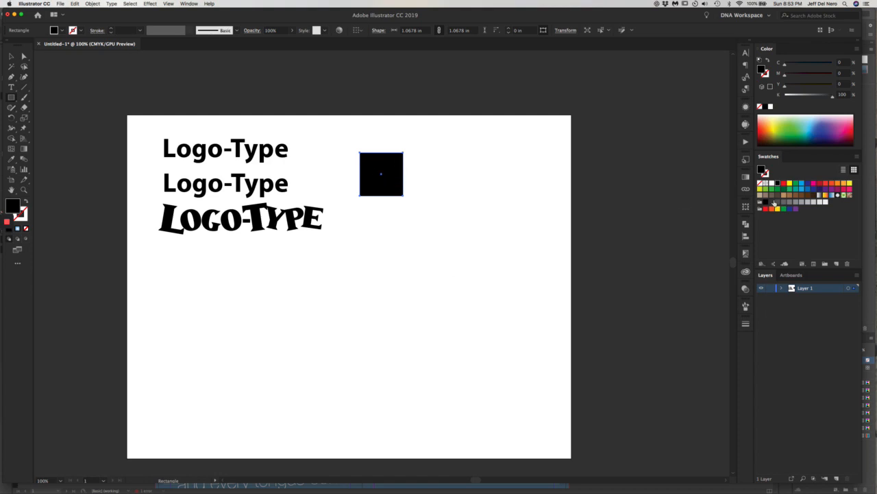
click(837, 184)
key(a)
click(414, 193)
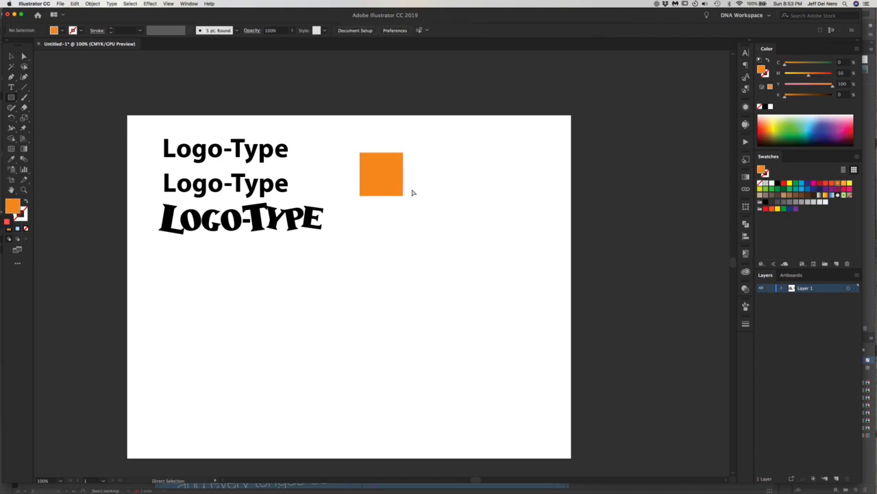
- Save the square's orange fill as a global process CMYK swatch named "Client Color 1" and add it to the library
click(388, 181)
key(m)
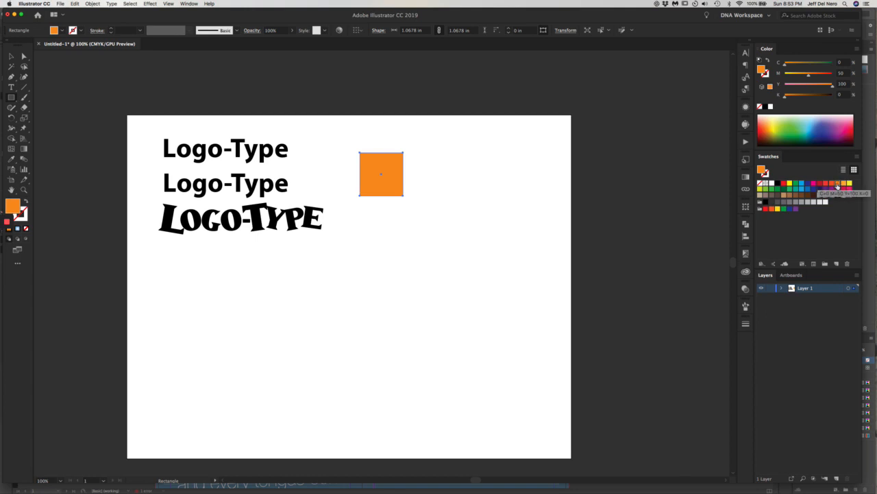
click(836, 265)
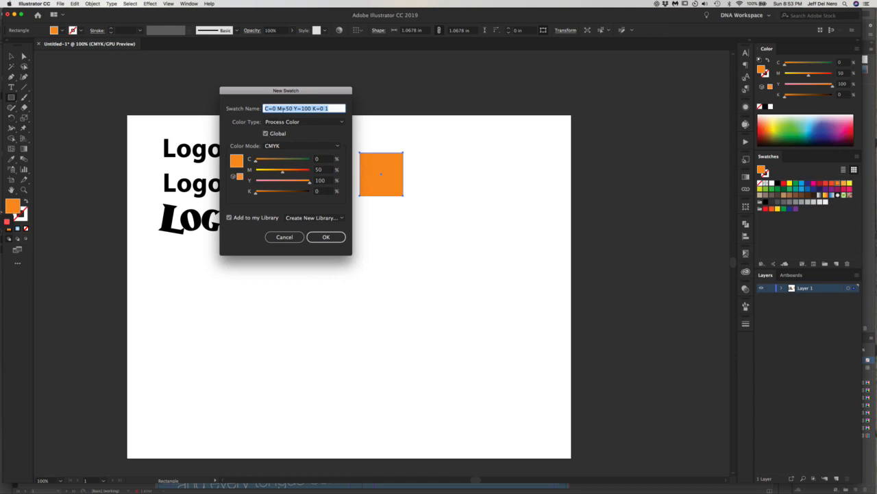
text(Client Color)
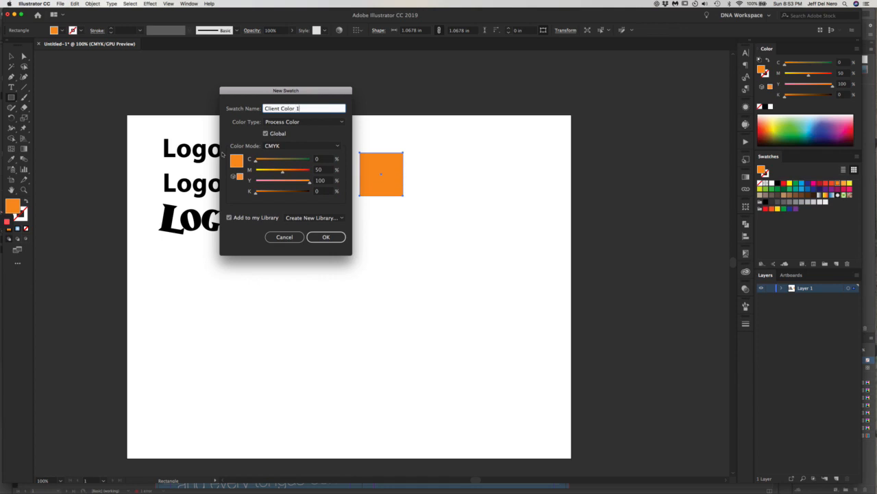
click(313, 236)
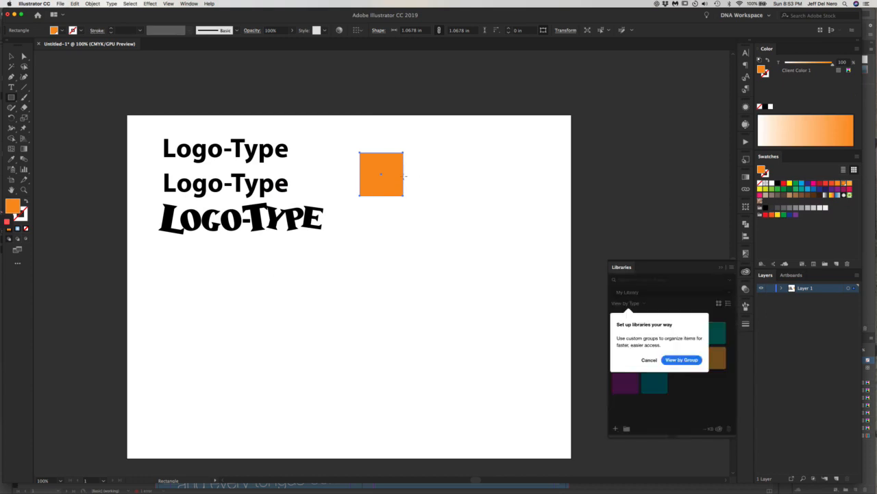
click(719, 268)
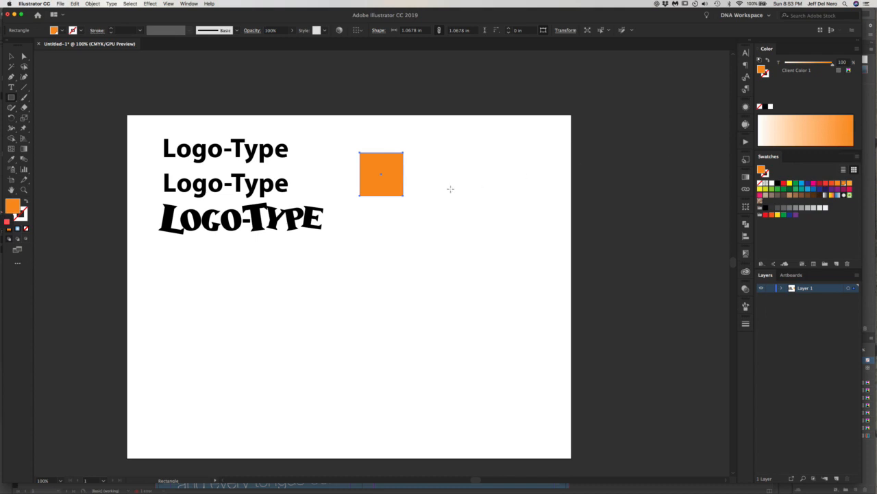
- Duplicate the orange square downward twice, tinting the copies with Client Color 1 at about 69% and 49%
drag(396, 182, 397, 227)
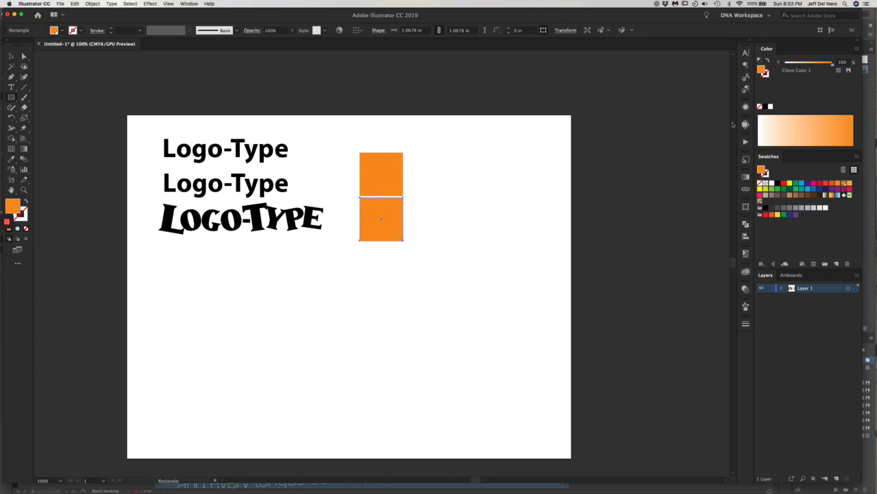
click(841, 126)
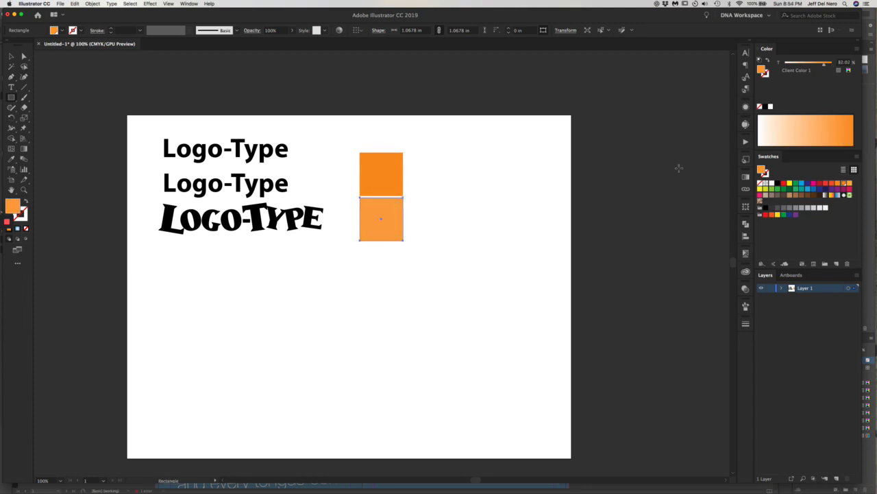
click(825, 122)
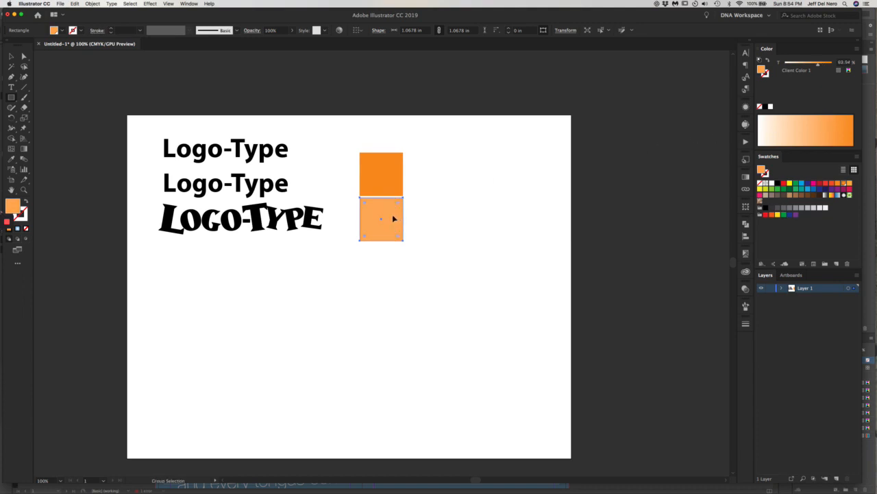
drag(394, 218, 393, 264)
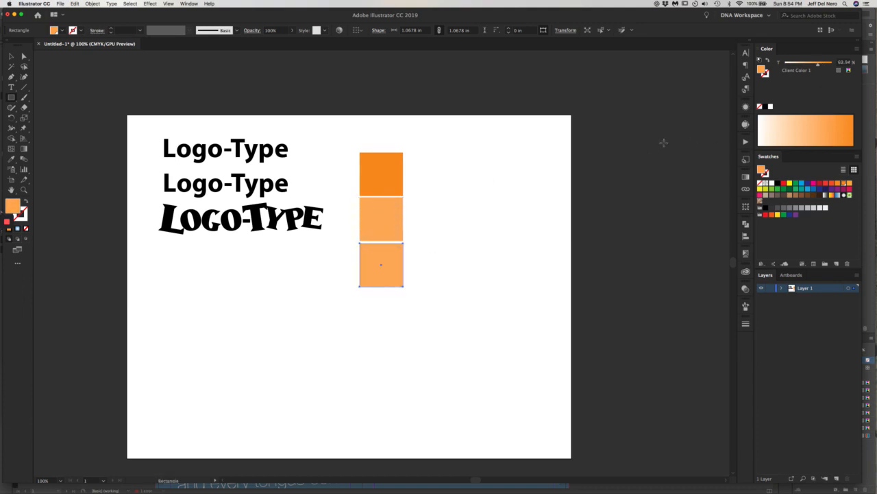
click(812, 127)
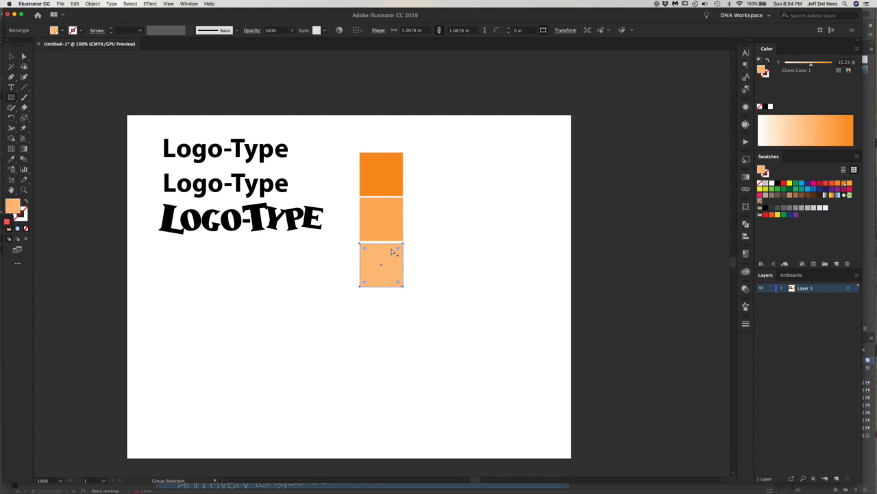
click(807, 127)
- Add two more square copies below the column, tinted with Client Color 1 at about 27% and 15%
drag(402, 269, 402, 312)
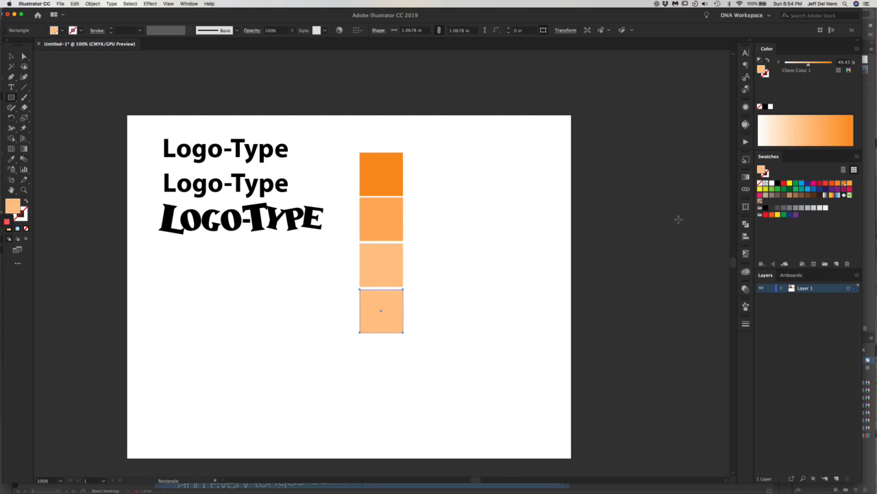
click(786, 127)
click(555, 230)
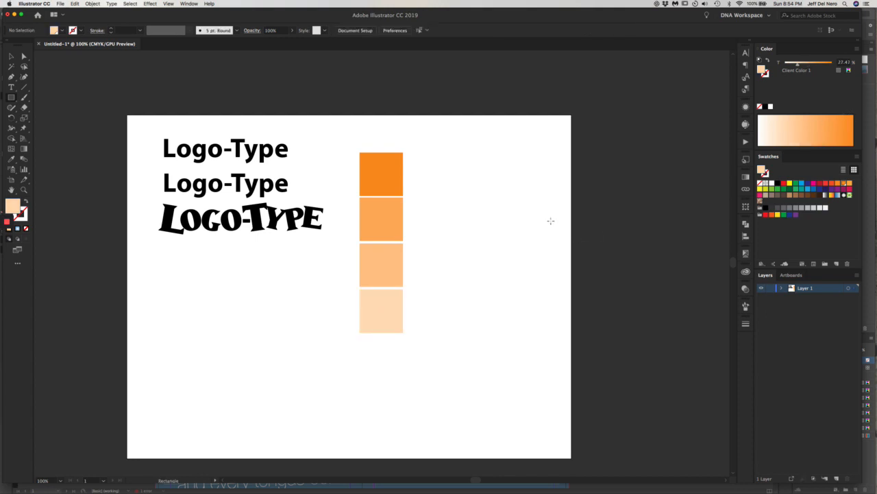
drag(361, 312, 364, 353)
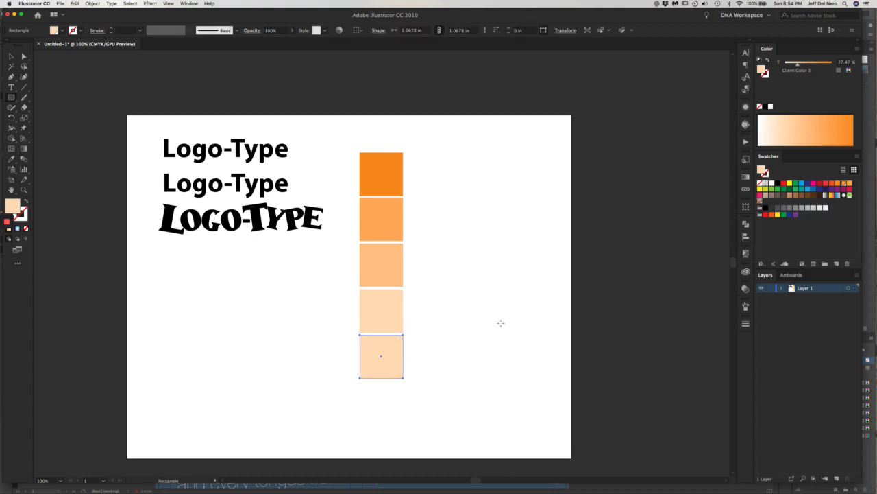
click(772, 132)
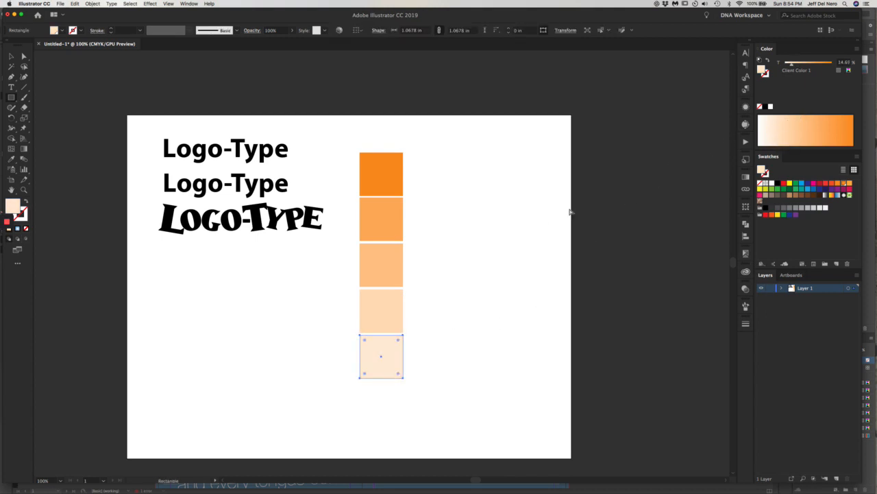
click(440, 247)
drag(373, 196, 428, 384)
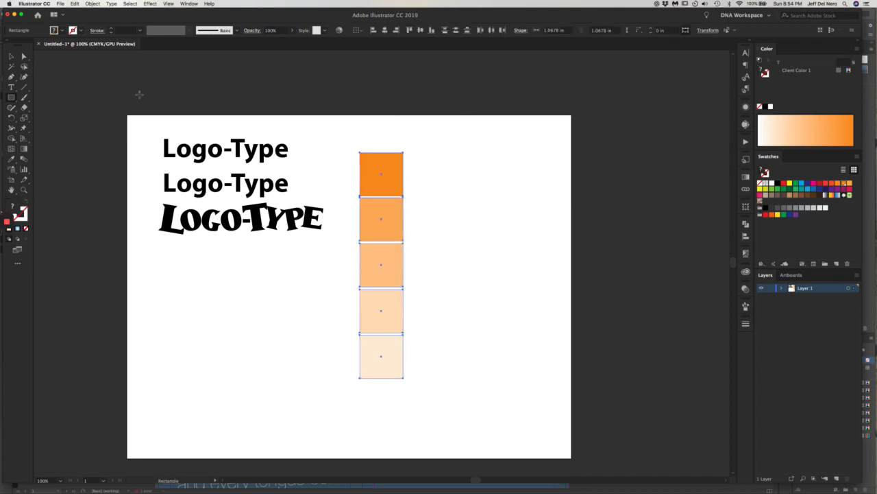
click(10, 56)
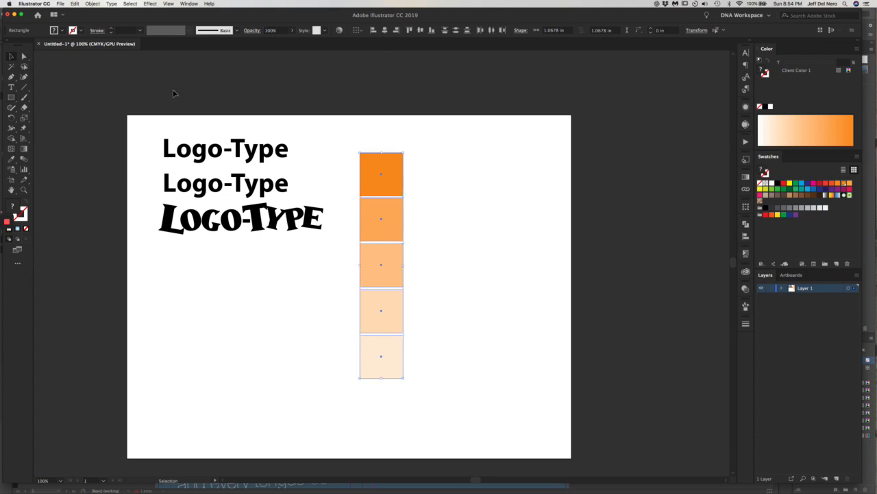
click(460, 162)
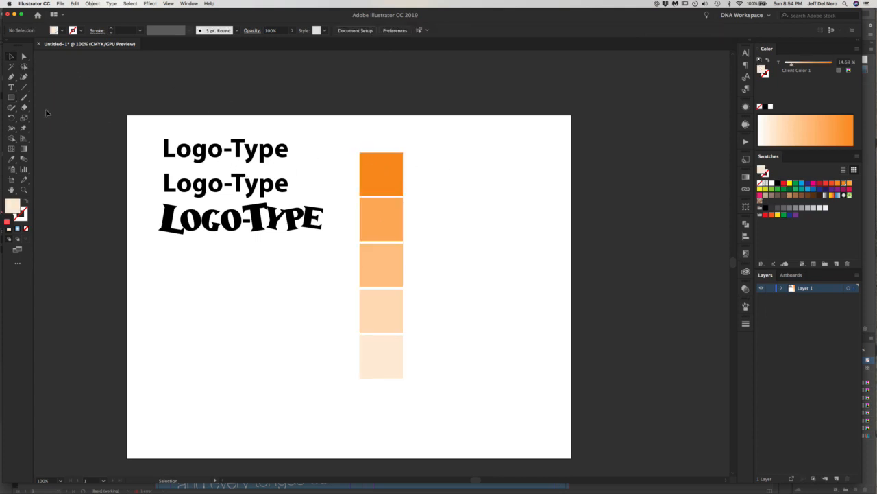
click(11, 88)
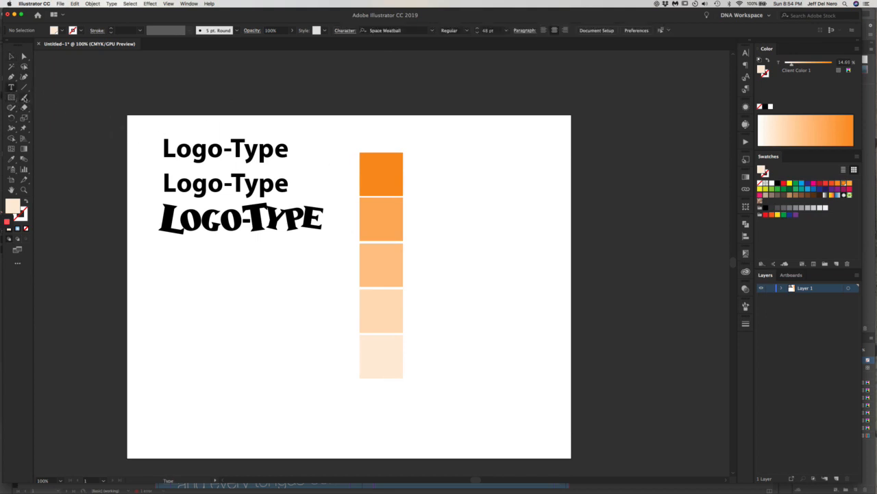
click(24, 98)
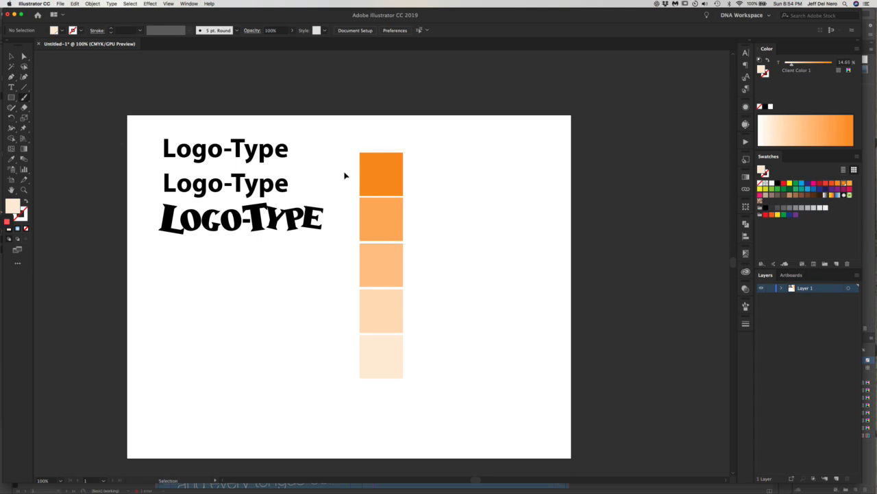
- Select all five tinted squares and distribute them evenly by their vertical centers
key(v)
mouse_move(345, 146)
mouse_down()
mouse_move(391, 221)
mouse_move(414, 381)
mouse_up()
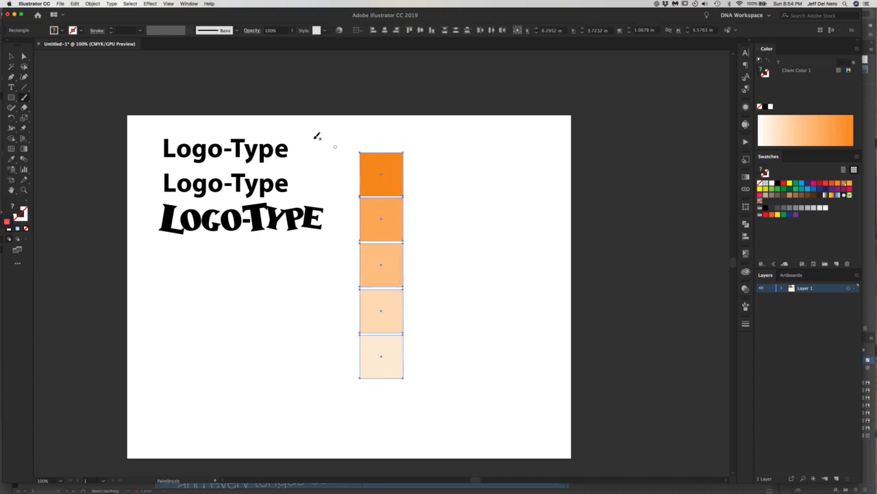
click(11, 57)
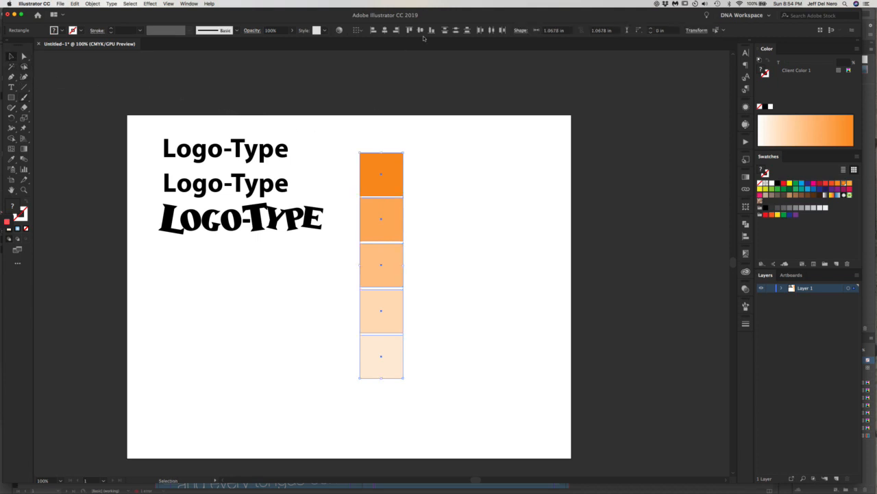
click(456, 30)
click(449, 145)
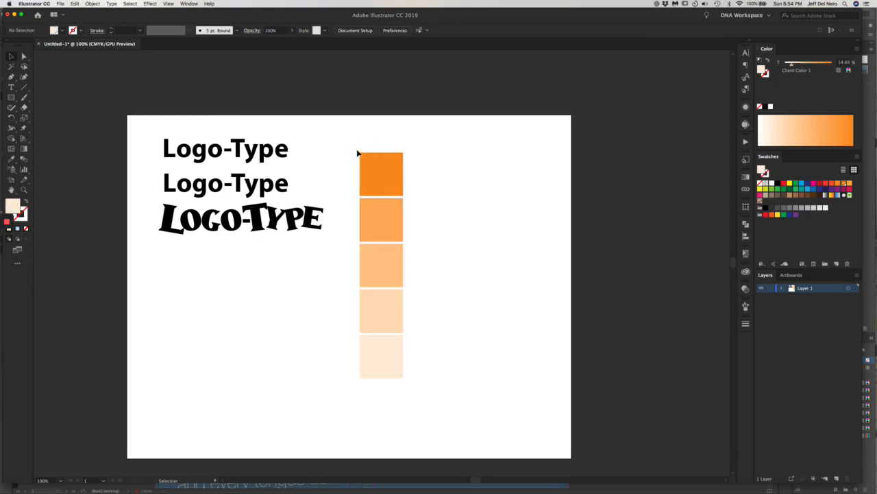
- Try duplicating the whole column of five tinted squares alongside the original
drag(358, 154, 414, 388)
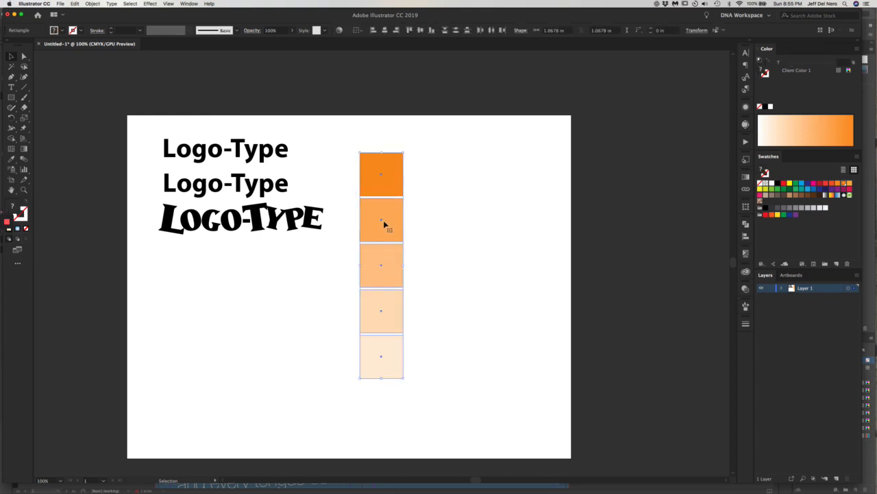
drag(389, 228, 442, 233)
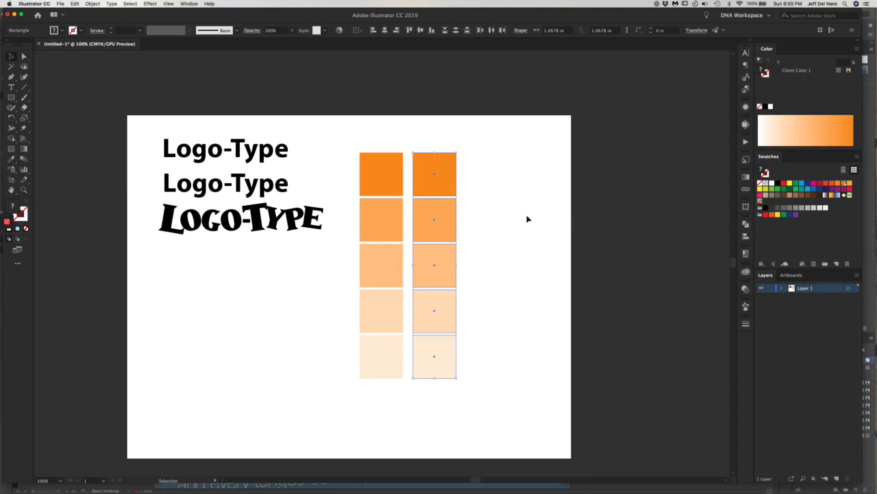
key(super+z)
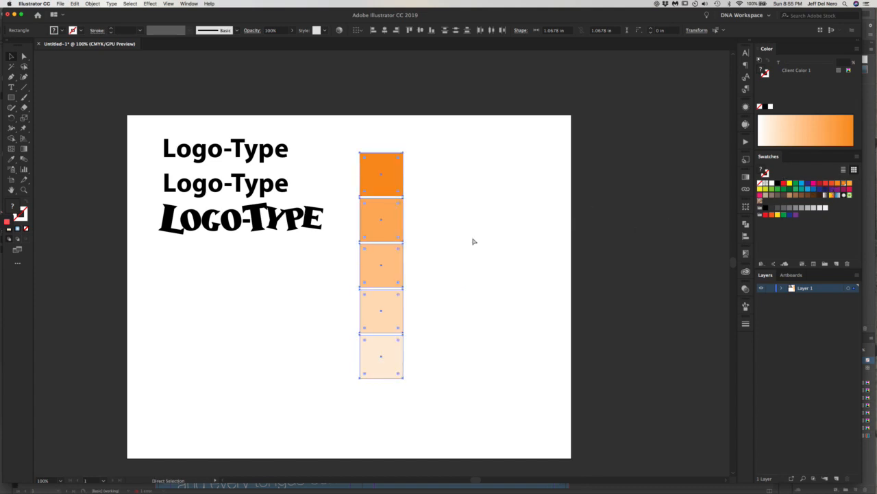
click(472, 240)
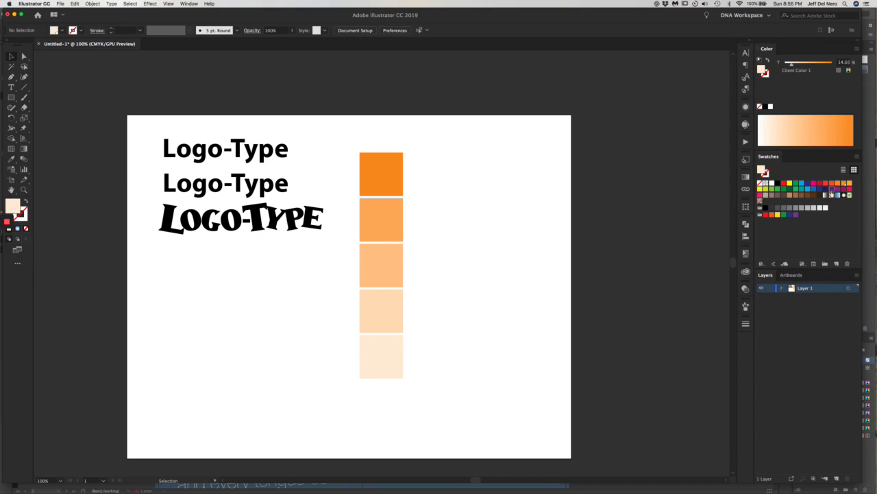
- Save the purple C=75 M=100 Y=0 K=0 as a global process swatch named "Client Color 2", adding it to My Library
click(831, 189)
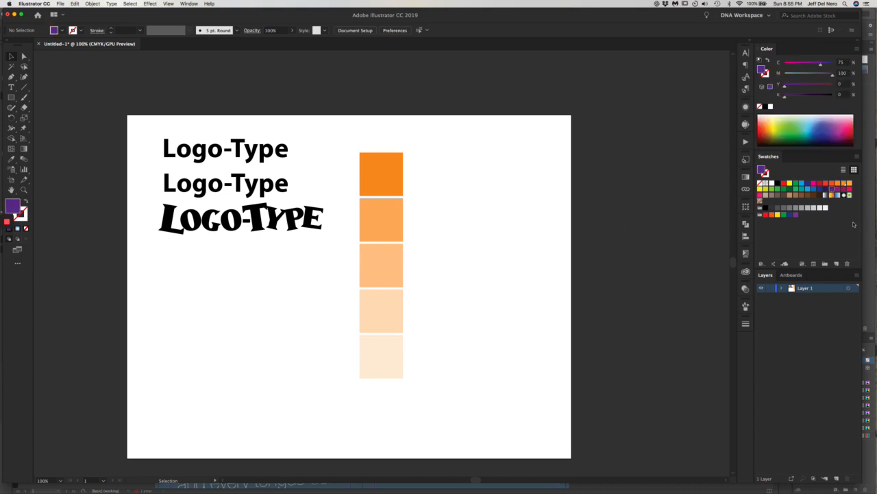
click(836, 263)
text(Clo)
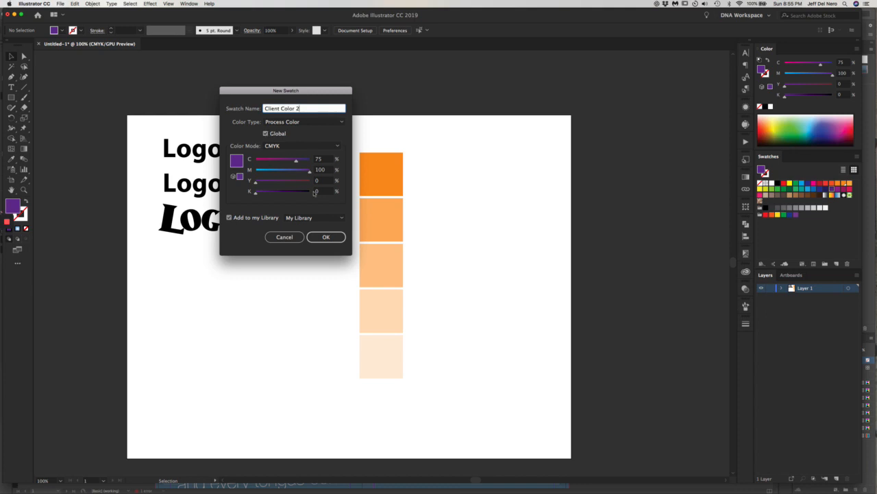
click(326, 237)
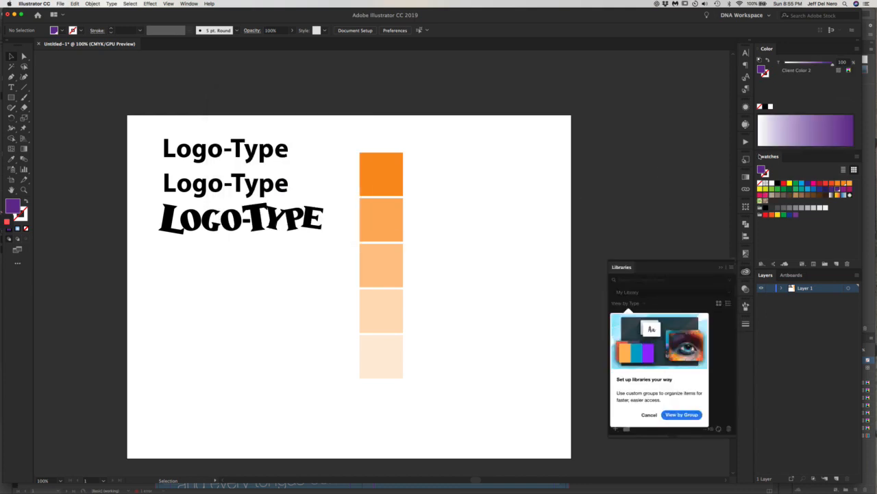
click(721, 267)
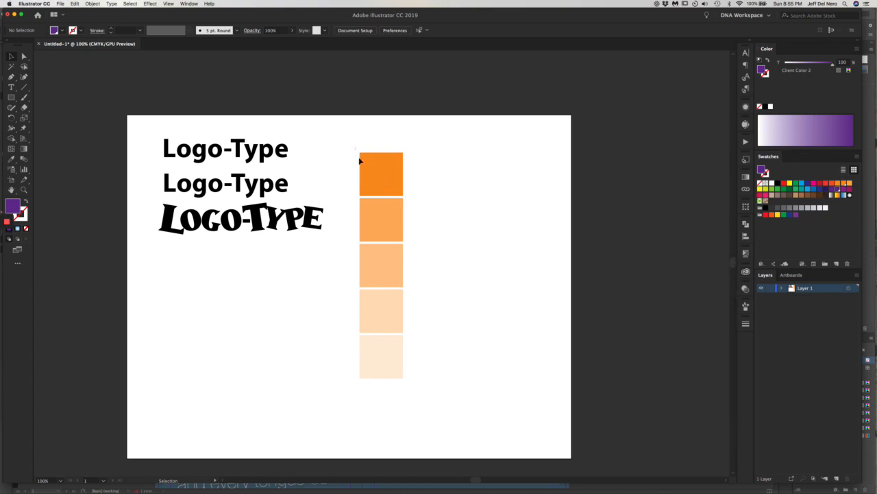
- Duplicate the column of five orange squares to the right of the original, leaving a narrow gap between the columns
drag(356, 147, 398, 401)
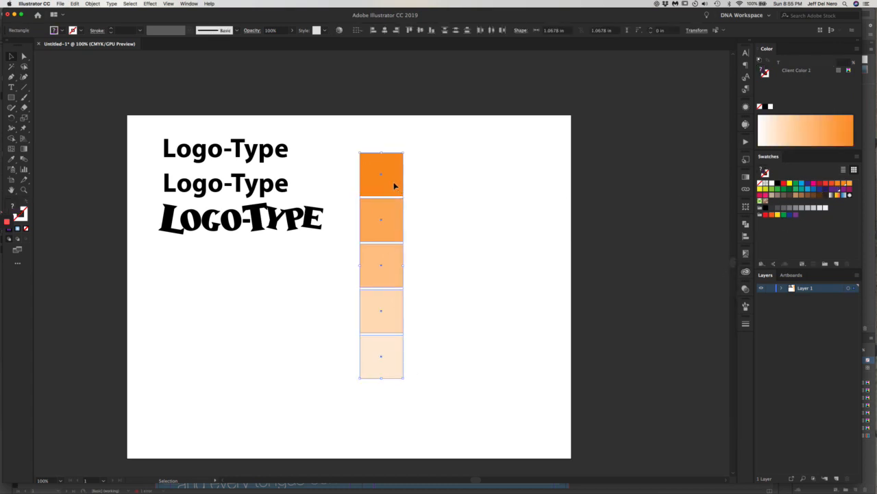
drag(394, 185, 445, 187)
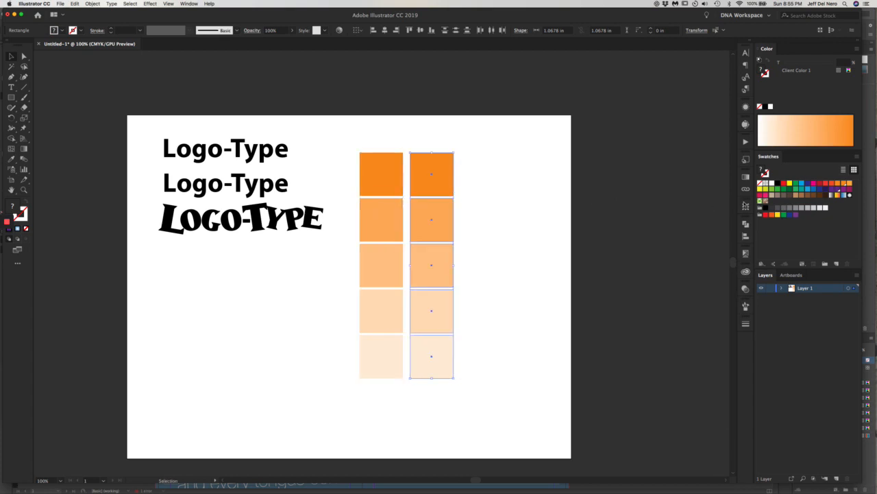
- Recolour the duplicated column of five squares with the Client Color 2 swatch, then deselect it
click(838, 194)
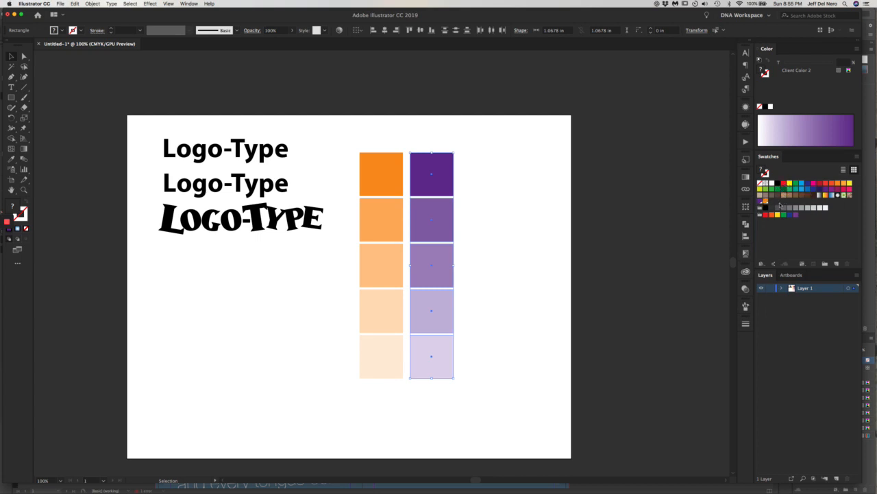
key(a)
super+click(543, 227)
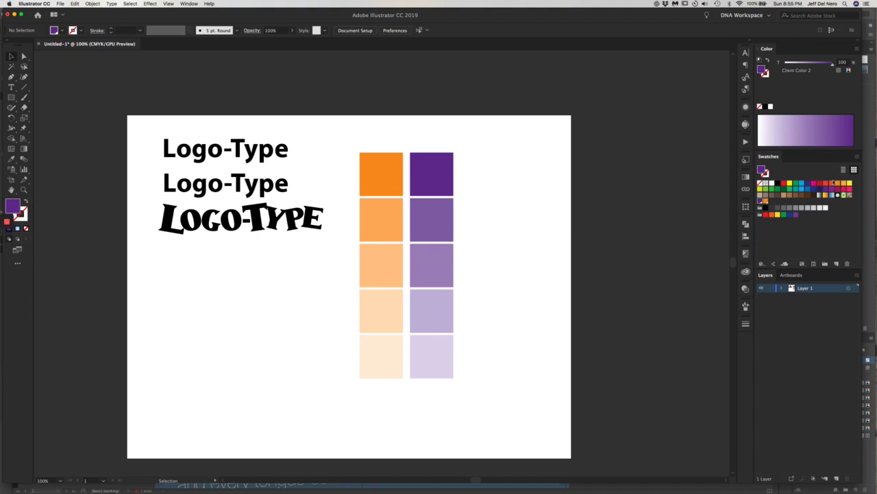
- Delete the unused default swatches and both the gray and bright colour groups, keeping None, Registration, White, Black and the two client colours
click(784, 184)
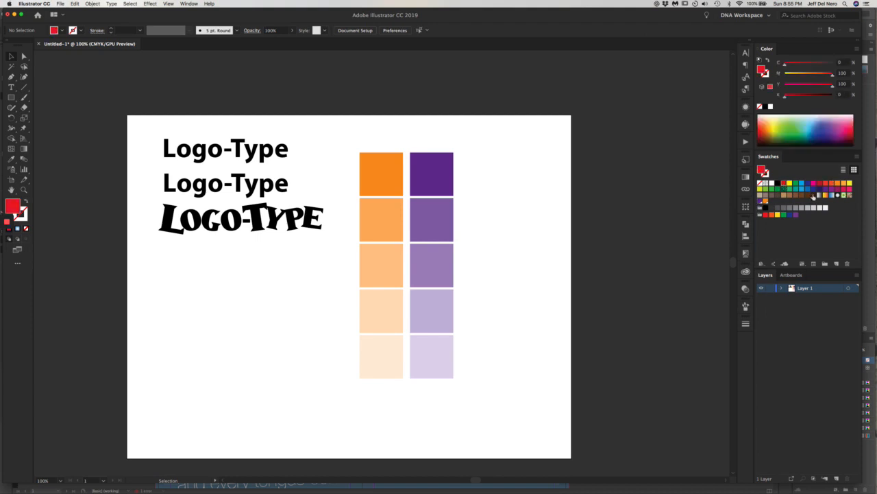
shift+click(850, 197)
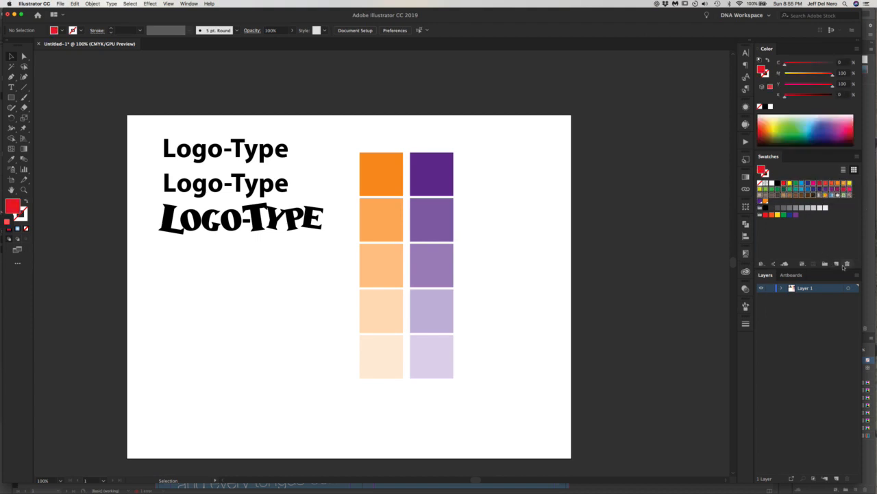
click(846, 265)
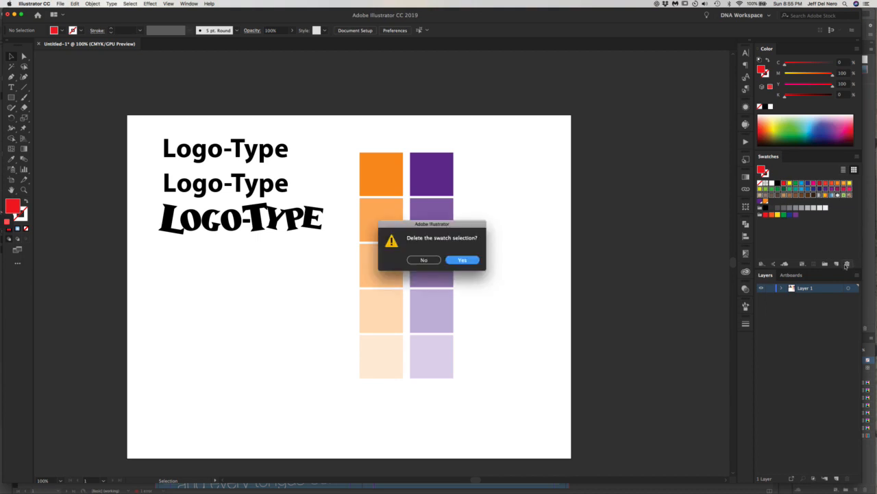
click(463, 260)
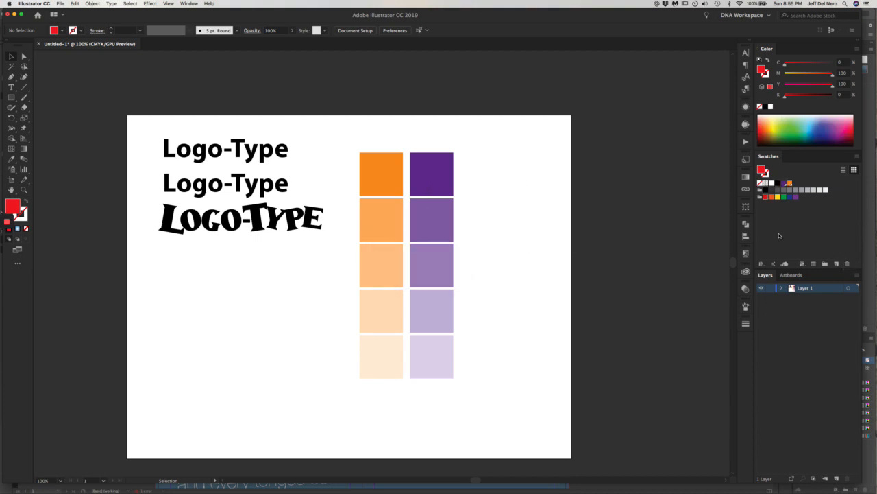
click(766, 193)
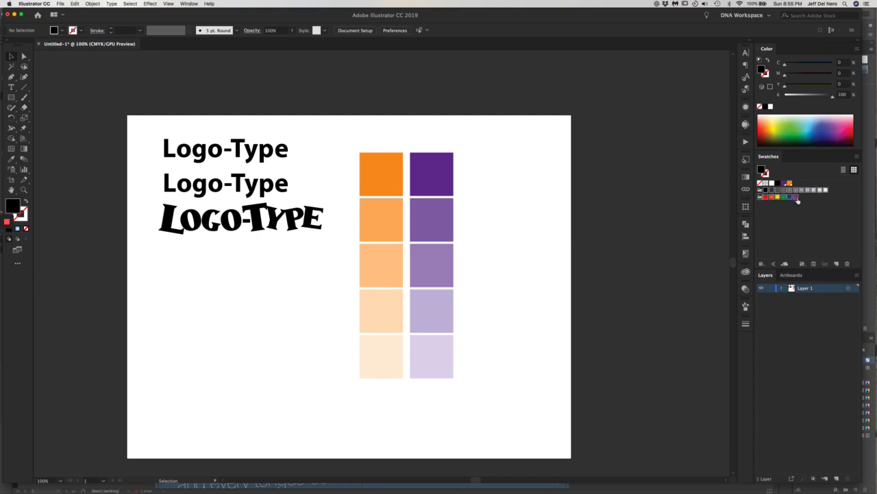
click(848, 264)
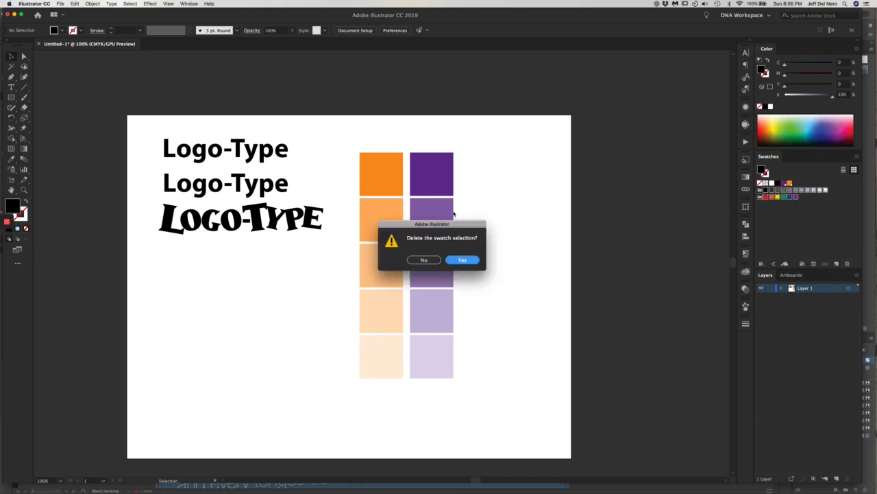
click(464, 260)
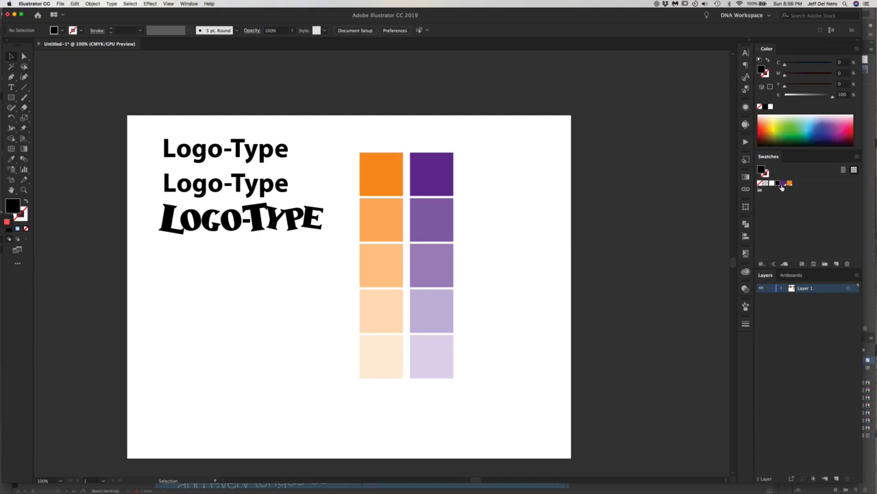
- Move both columns of squares horizontally toward the artboard's right edge, away from the wordmarks
key(a)
drag(351, 135, 464, 371)
drag(444, 293, 517, 279)
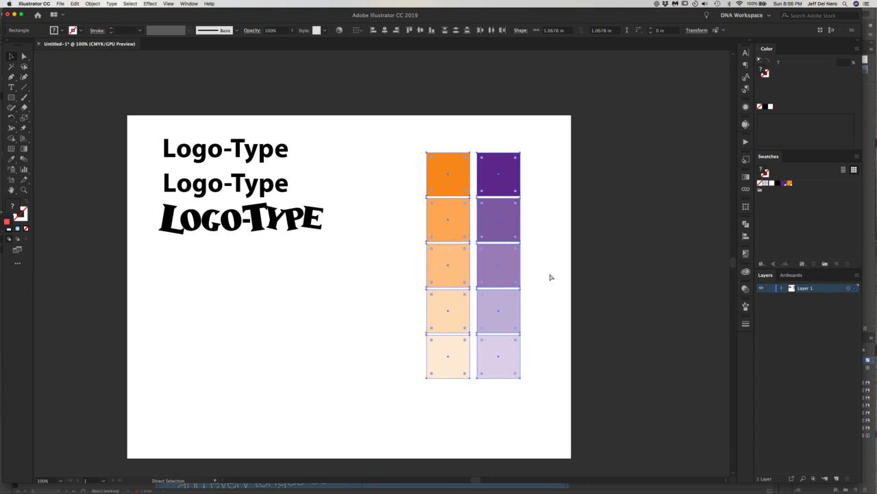
click(550, 276)
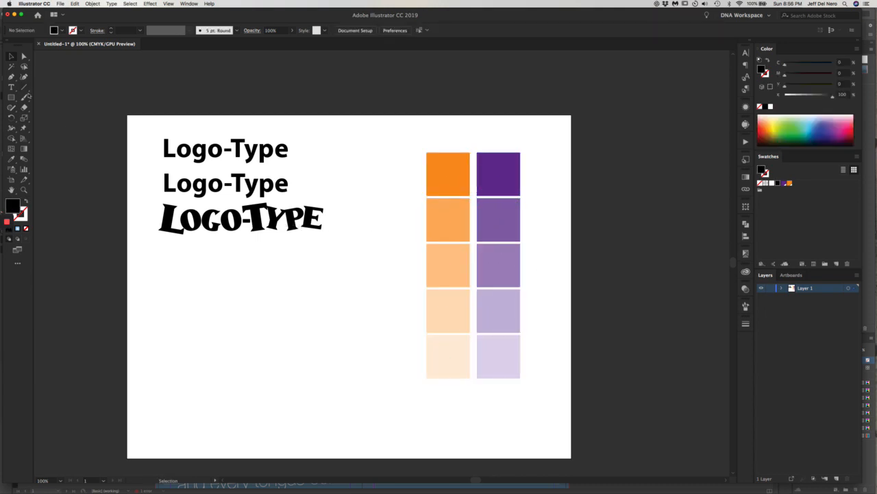
- Fill the hyphen and "TYPE" letters of the outlined wordmark with the purple Client Color 2 swatch
click(187, 224)
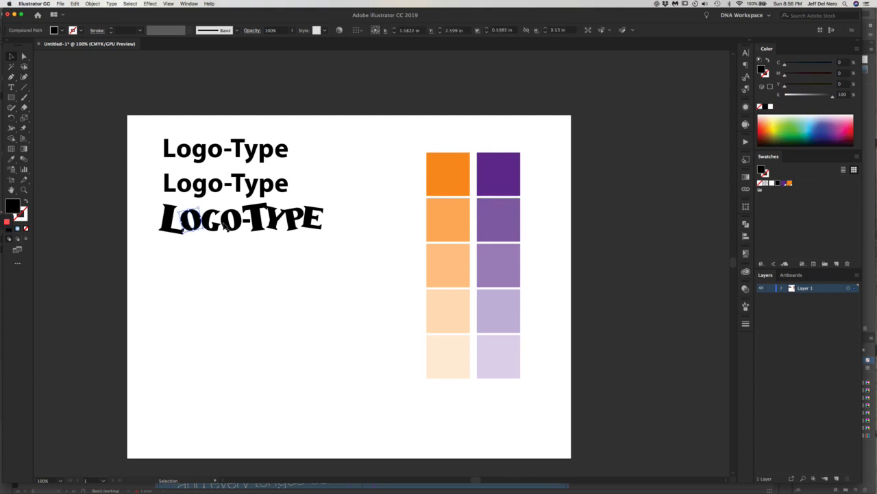
click(219, 225)
click(278, 230)
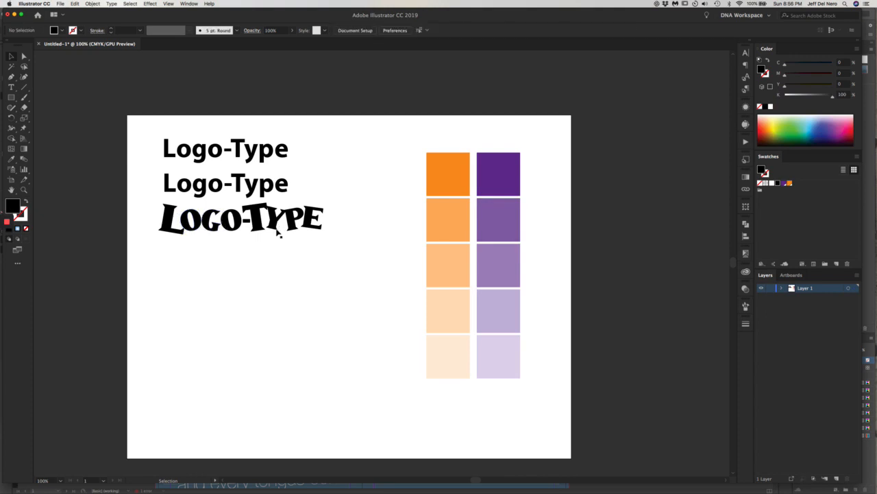
drag(329, 245, 250, 203)
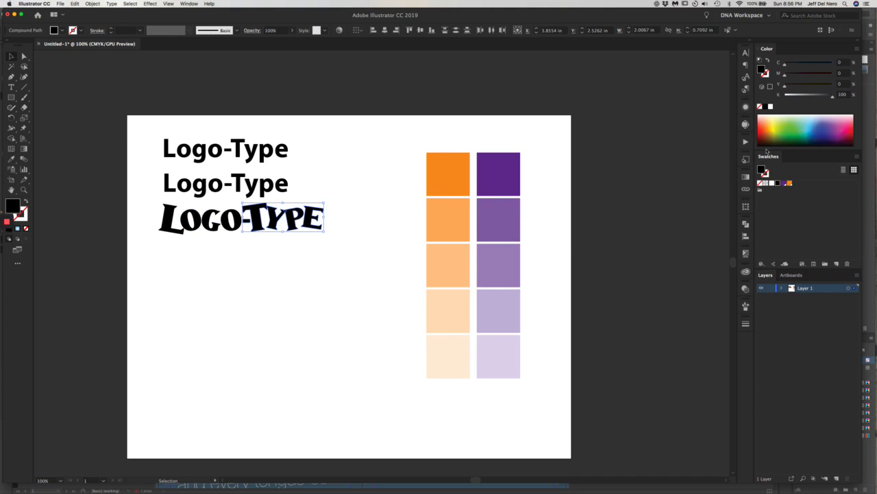
click(785, 183)
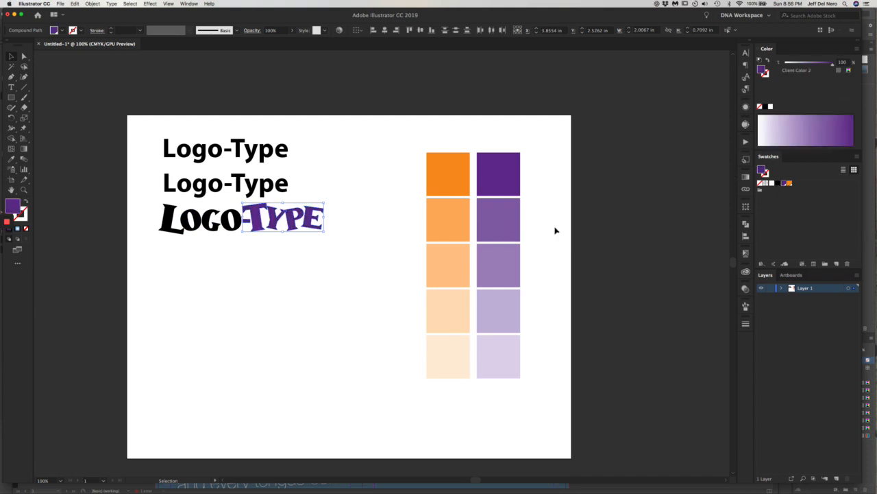
- Fill the "LOGO" letters of the outlined wordmark with the orange Client Color 1 swatch
click(329, 244)
drag(153, 201, 233, 236)
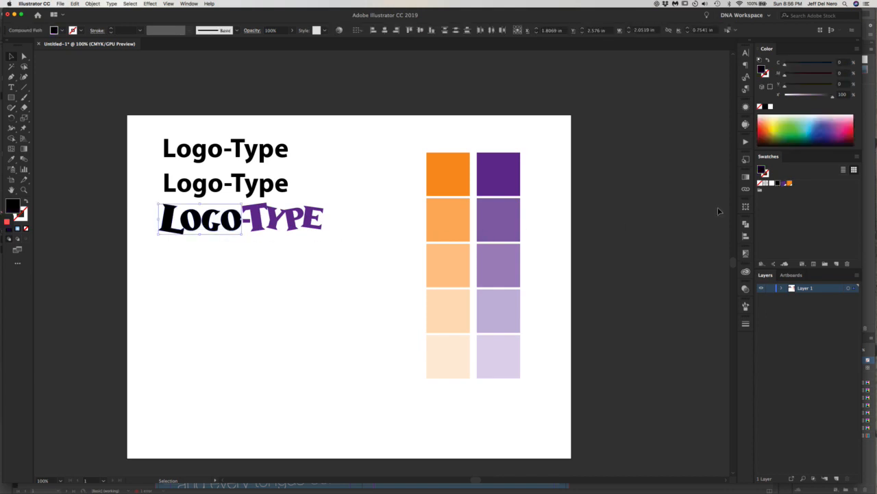
click(790, 183)
click(323, 259)
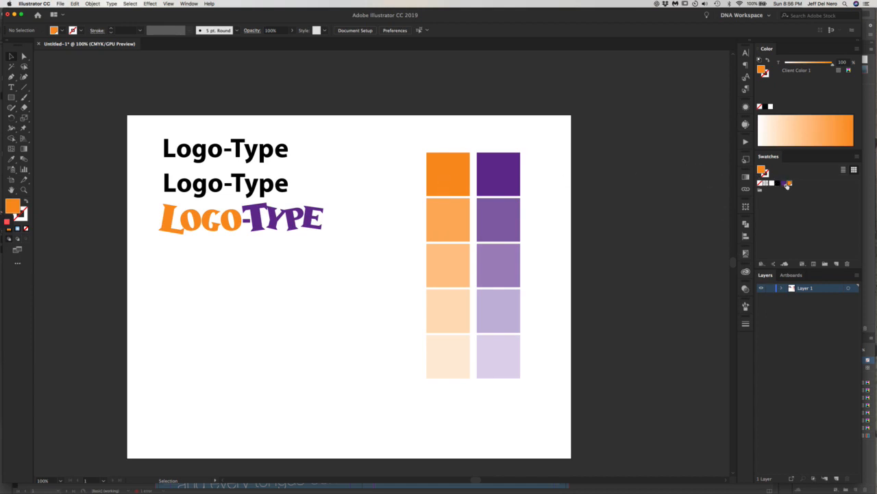
- Redefine the Client Color 1 global swatch as olive green C=58 M=41 Y=100 K=0, with Preview enabled
double_click(788, 184)
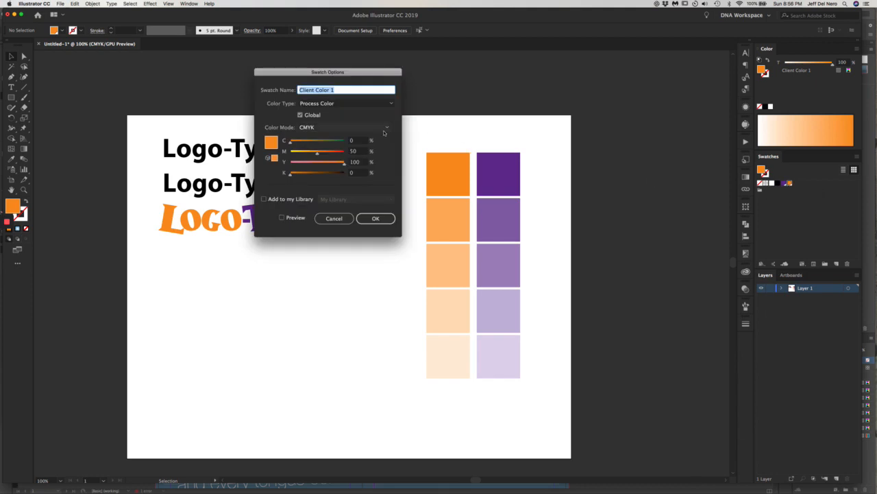
drag(317, 156, 322, 154)
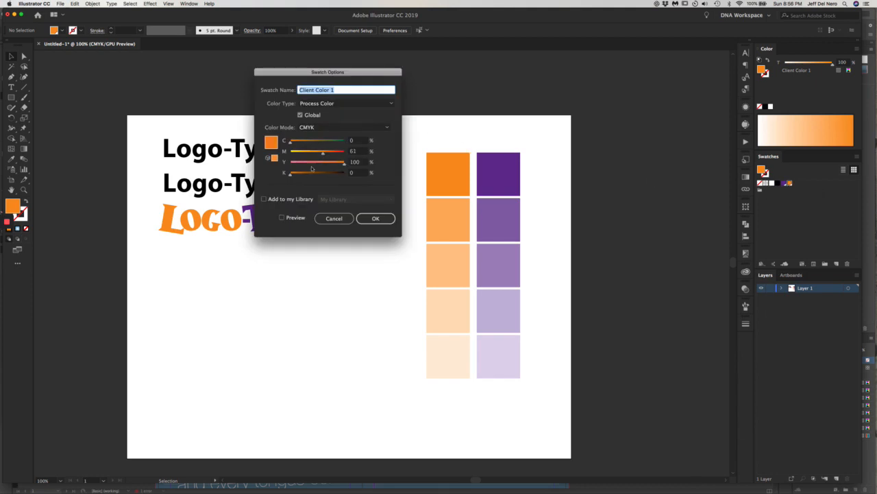
click(281, 217)
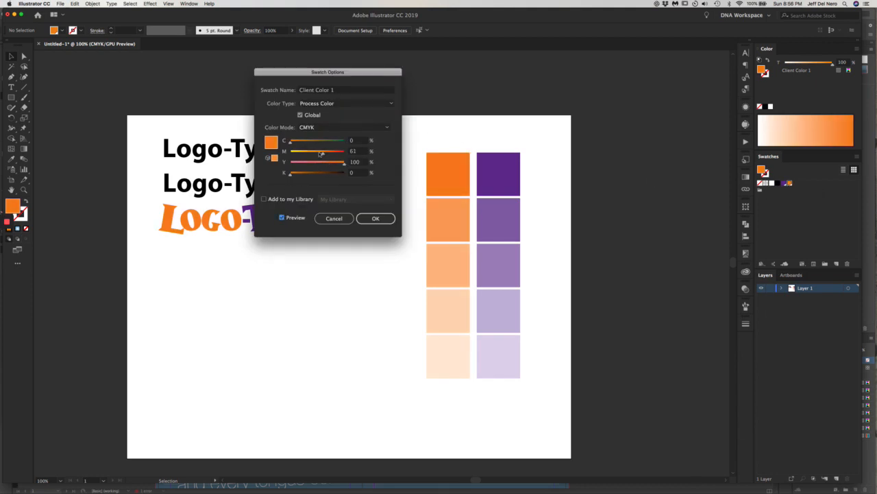
drag(291, 142, 312, 155)
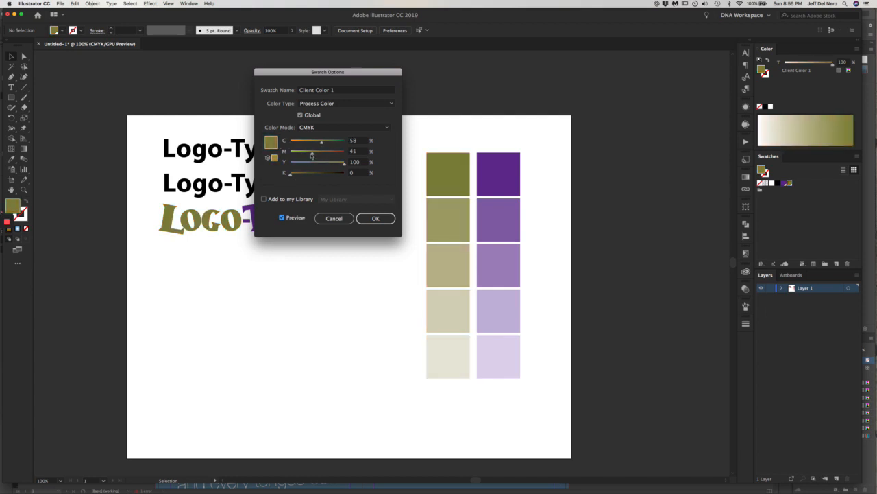
click(372, 218)
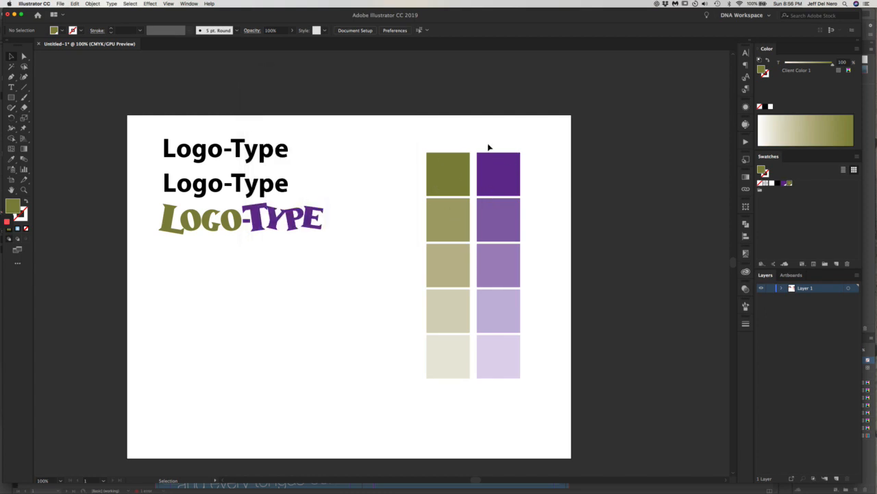
- Redefine the Client Color 2 global swatch as a dark reddish brown while the purple column is selected, then deselect the squares
drag(487, 146, 525, 397)
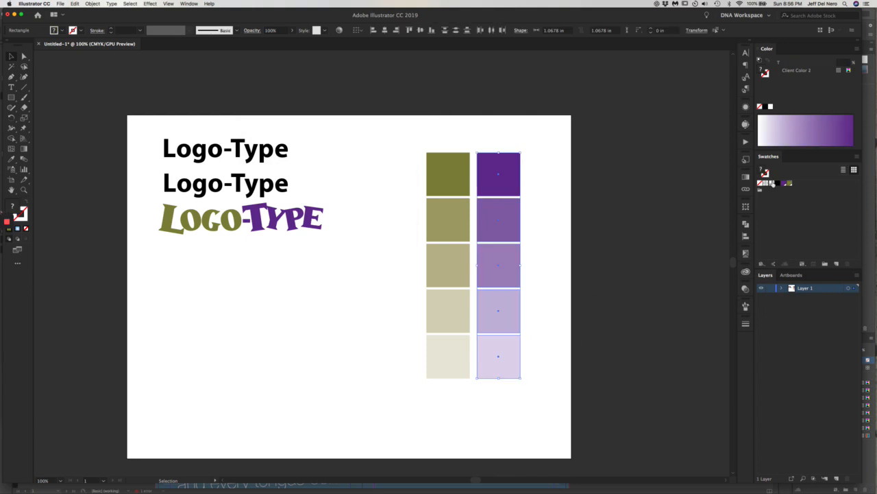
double_click(785, 184)
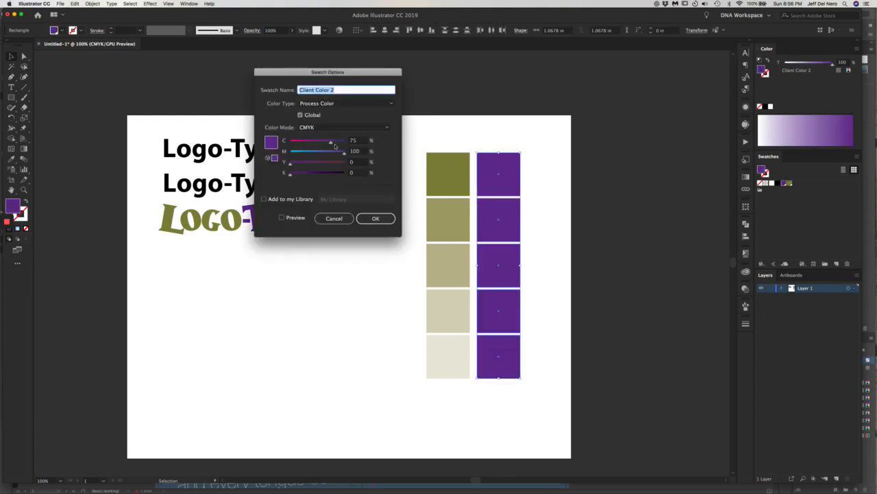
drag(330, 144, 301, 142)
drag(293, 174, 323, 159)
click(375, 219)
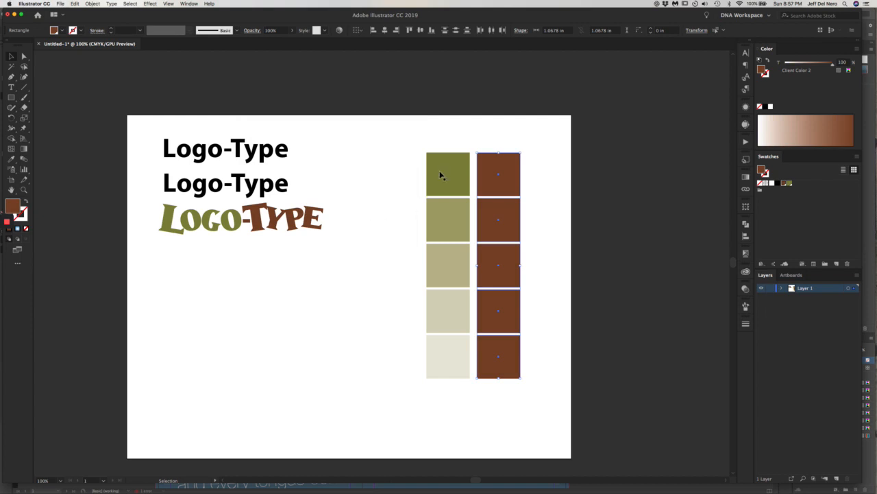
click(406, 142)
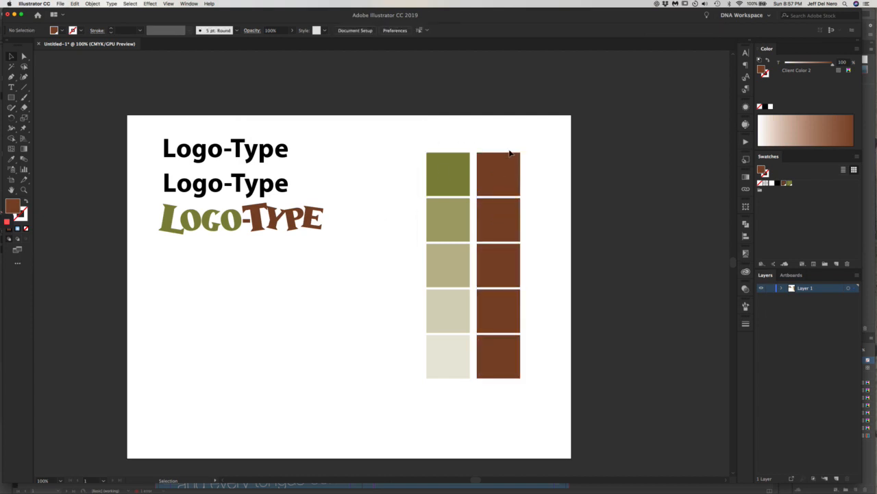
- Tint the second to fifth brown squares with Client Color 2 at about 74%, 58%, 39% and 24%
click(517, 221)
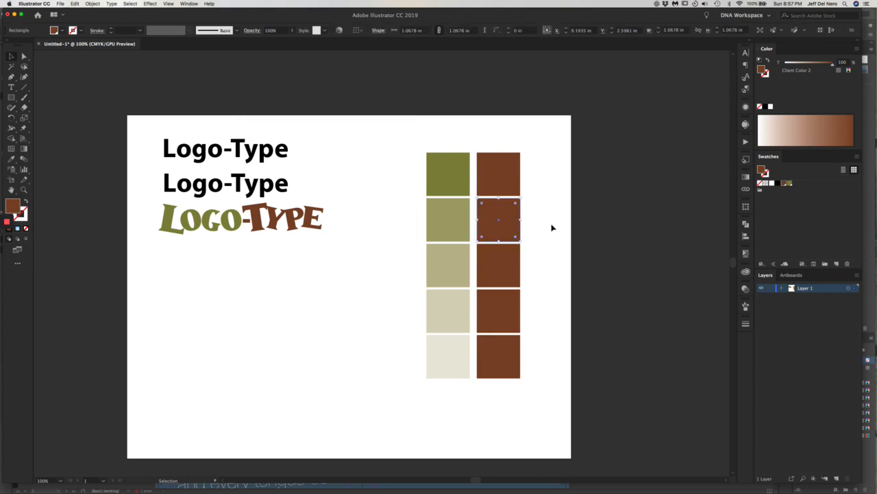
click(833, 129)
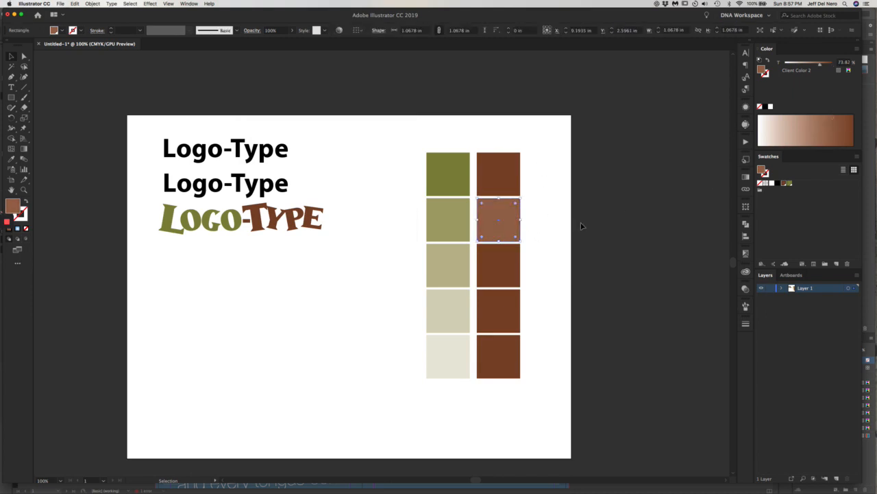
click(510, 263)
click(817, 127)
click(506, 319)
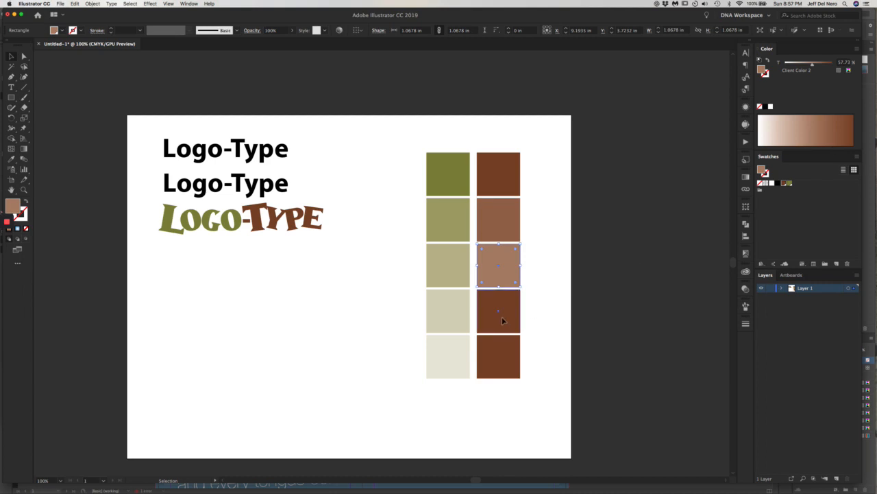
click(798, 129)
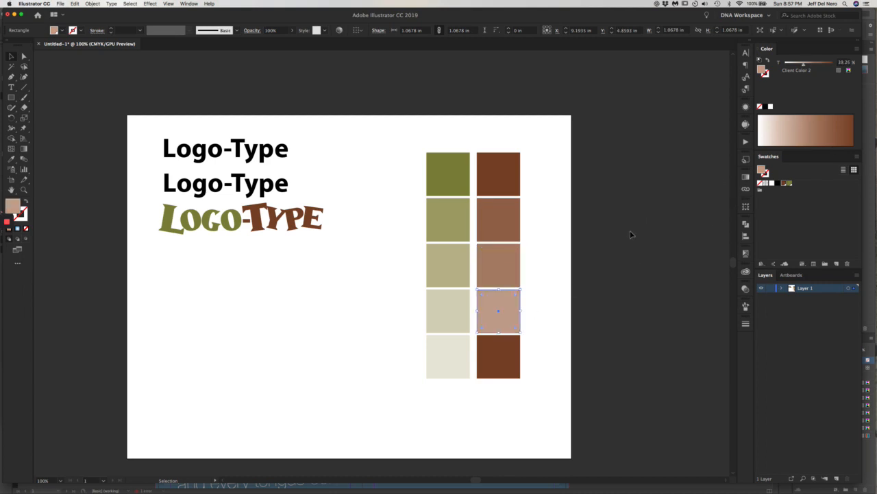
click(500, 347)
click(780, 133)
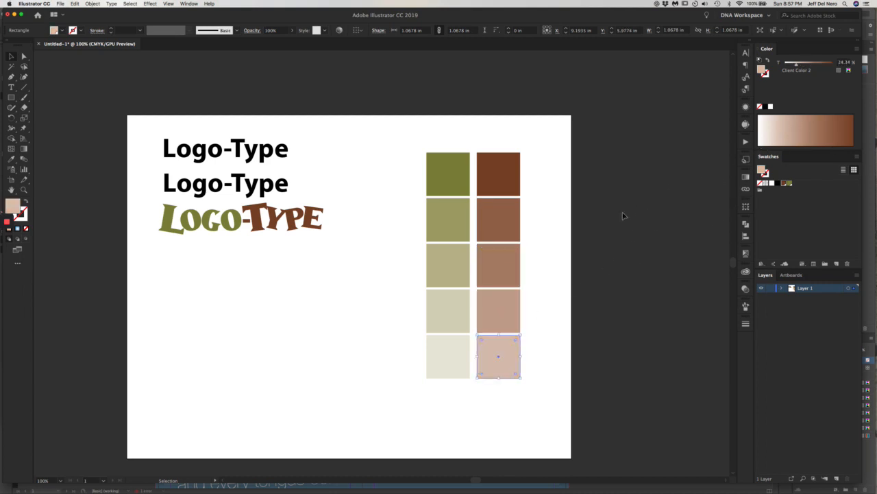
click(587, 228)
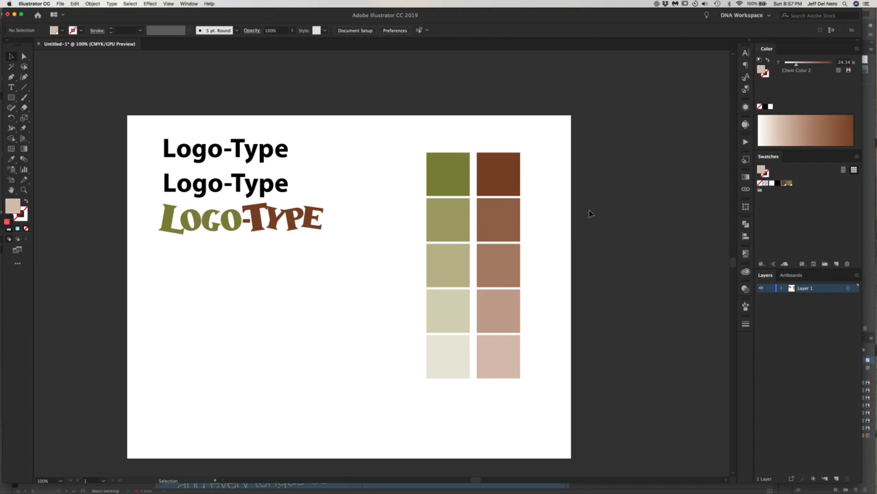
- Give the fifth and fourth brown squares lighter tints of Client Color 2, with the fourth at about 33%
click(492, 350)
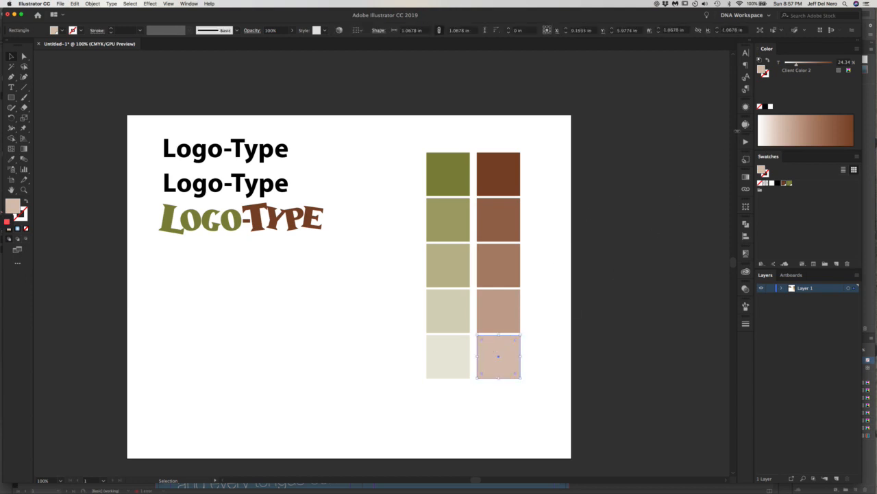
click(776, 126)
click(583, 243)
click(501, 300)
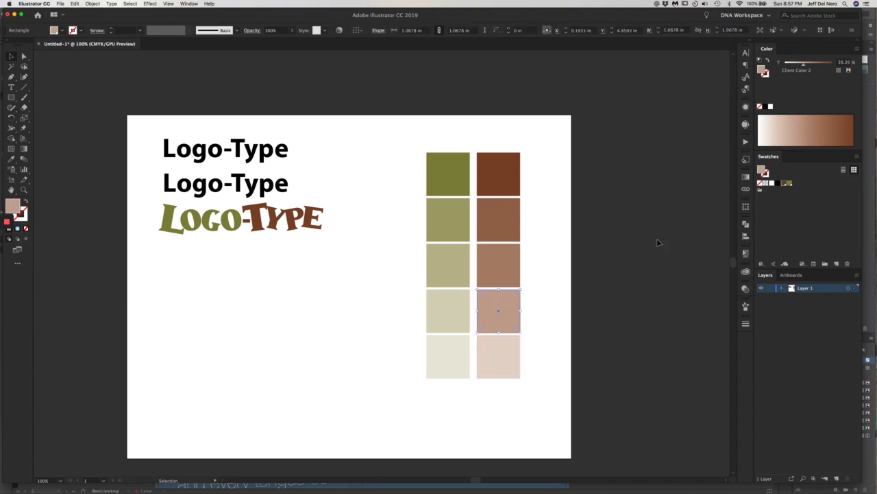
click(798, 129)
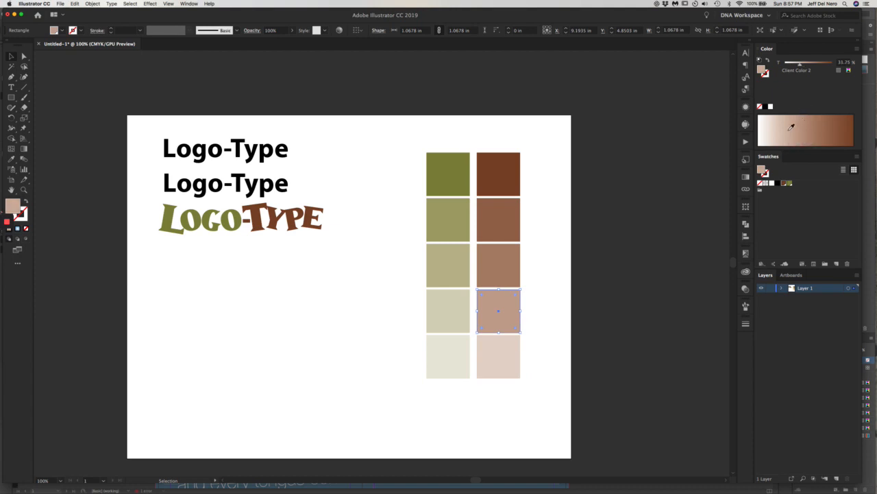
- Lighten the third brown square to a tint of about 42% of Client Color 2, then deselect it
click(531, 259)
click(507, 268)
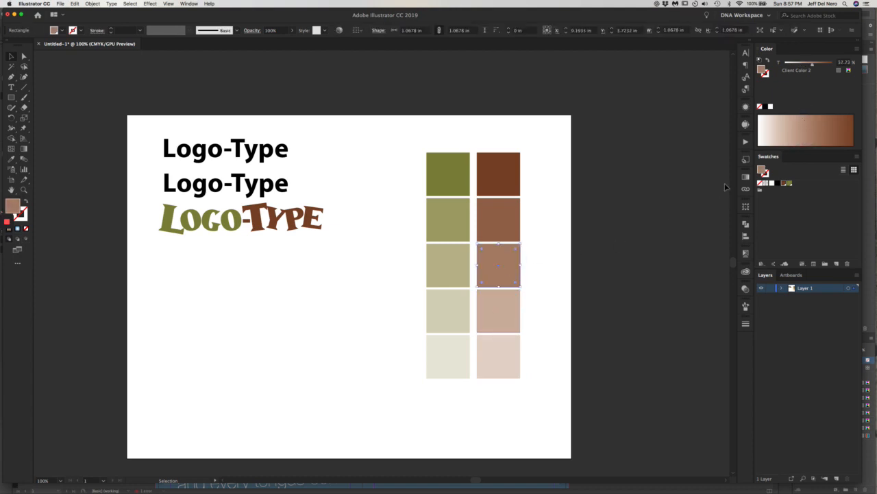
click(799, 129)
click(586, 213)
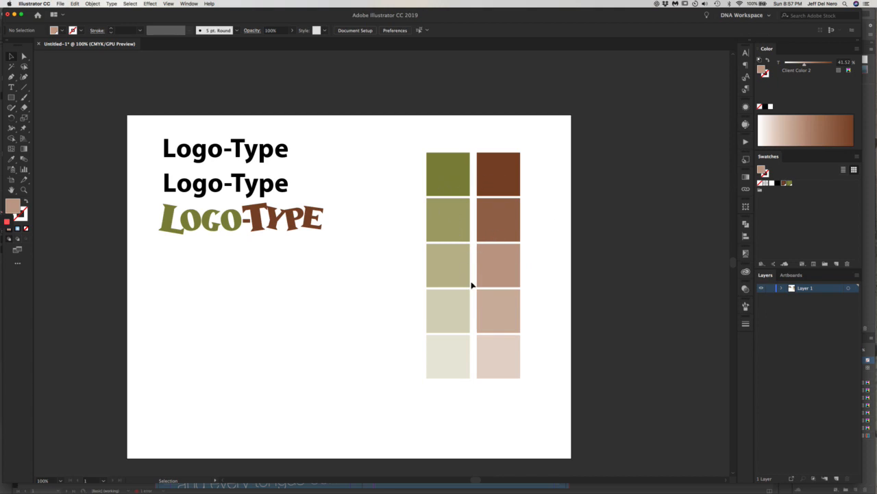
- Nudge the column of green squares right until its gap to the brown column is narrow, then deselect it
drag(435, 223, 472, 392)
key(Right)
key(Right)
key(Right)
key(Right)
key(Right)
key(Right)
key(Right)
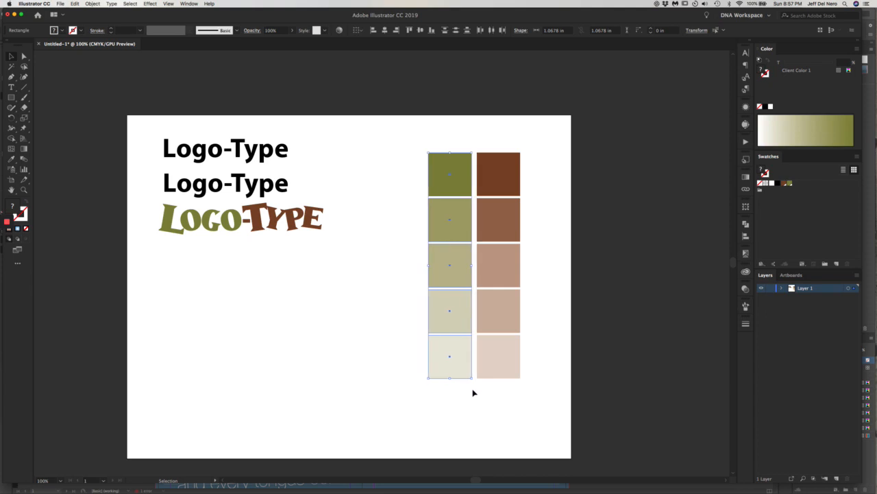
click(547, 306)
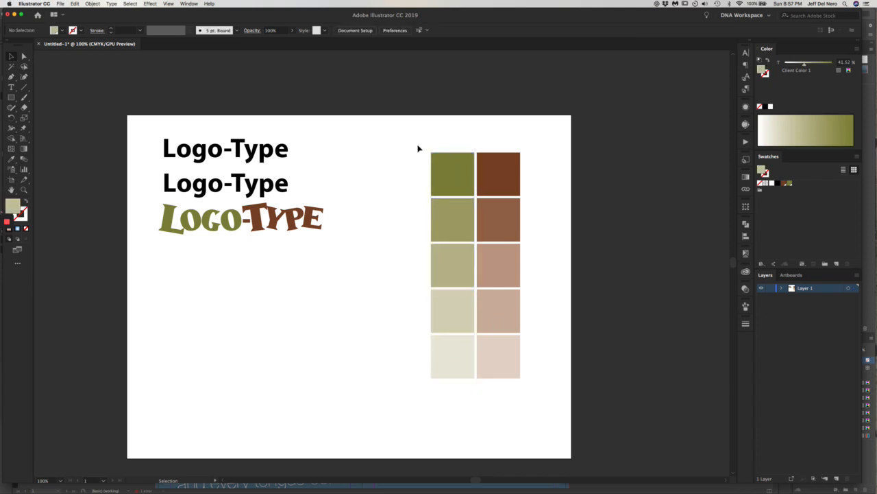
- Move both columns of tinted squares together to the right, nearer the artboard's edge
drag(417, 146, 541, 391)
drag(503, 352, 519, 350)
click(548, 316)
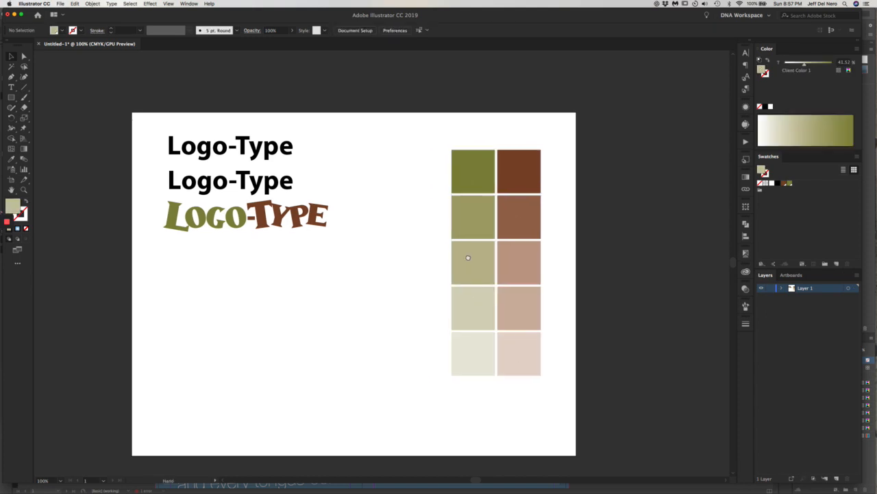
- Draw an eight-pointed star about 2.4 in wide below the coloured logo
scroll(477, 267, down, 3)
scroll(449, 260, up, 2)
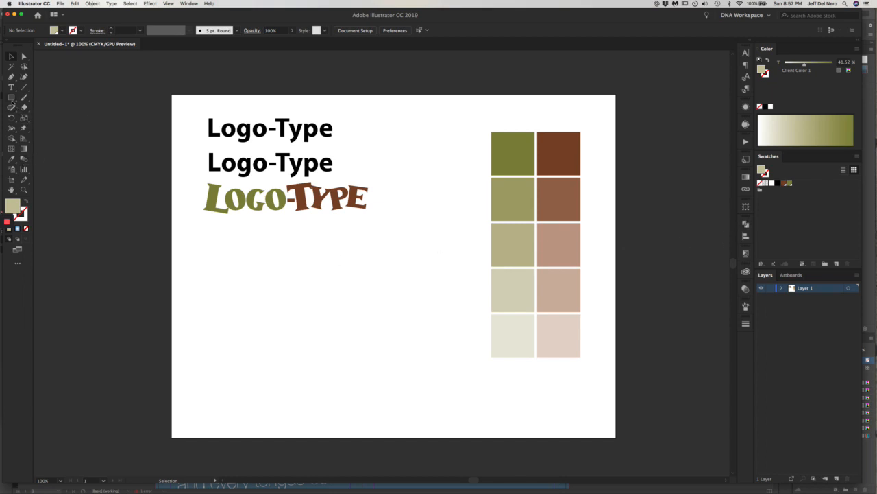
drag(12, 101, 61, 139)
drag(236, 260, 257, 289)
key(Up)
key(Up)
key(Up)
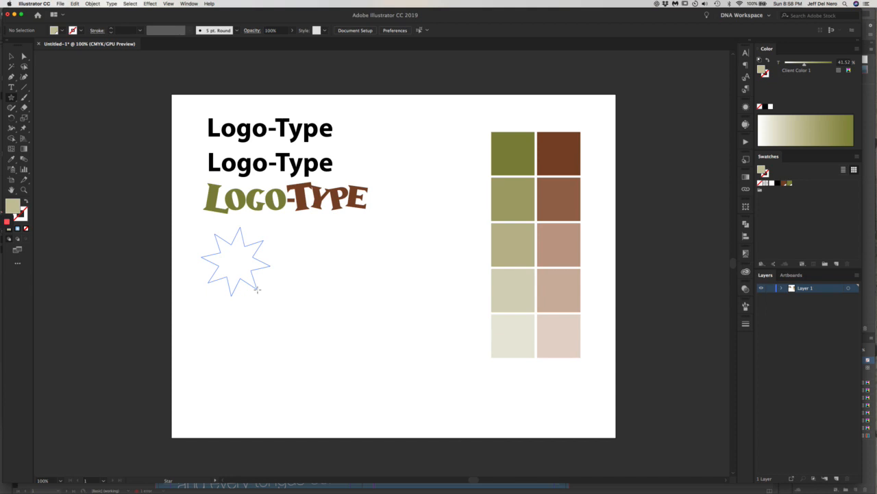
drag(257, 290, 269, 300)
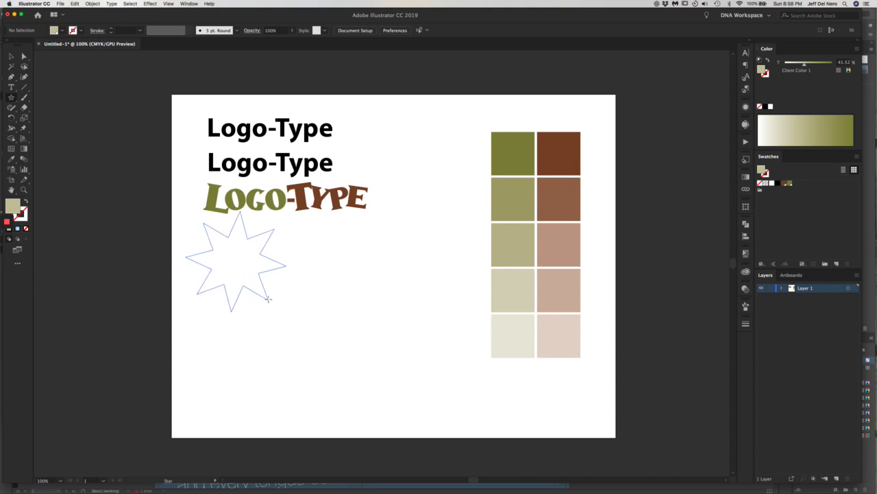
mouse_move(268, 299)
mouse_down()
mouse_move(260, 289)
mouse_move(331, 334)
mouse_move(269, 297)
mouse_up()
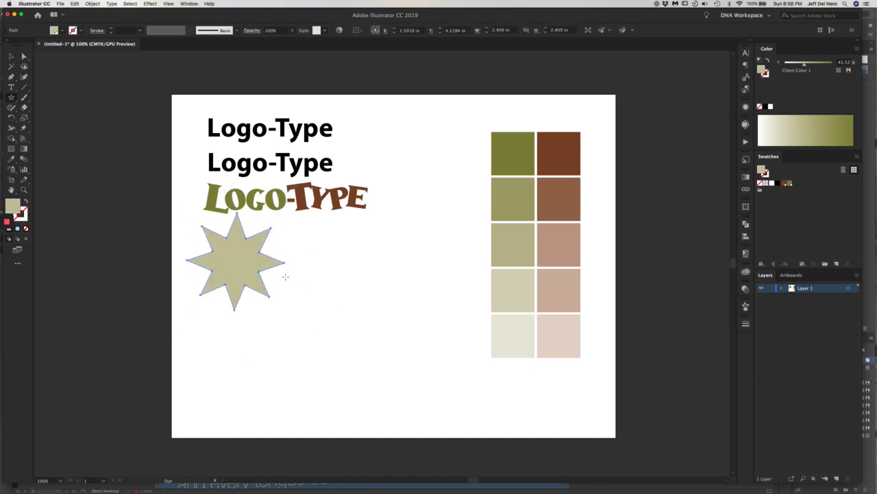
key(super)
- Draw a circle about 1.6 in wide overlapping the star's lower right and fill it with Client Color 1
drag(11, 97, 61, 118)
drag(305, 311, 239, 244)
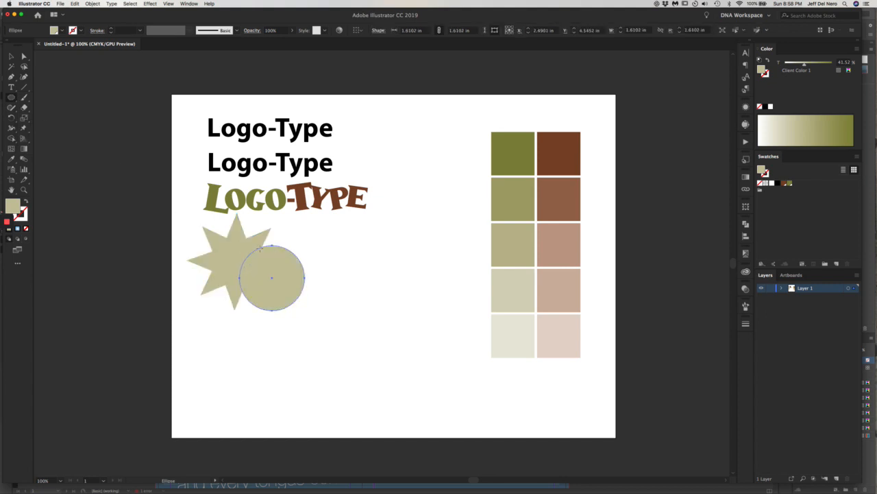
click(790, 184)
key(v)
click(340, 293)
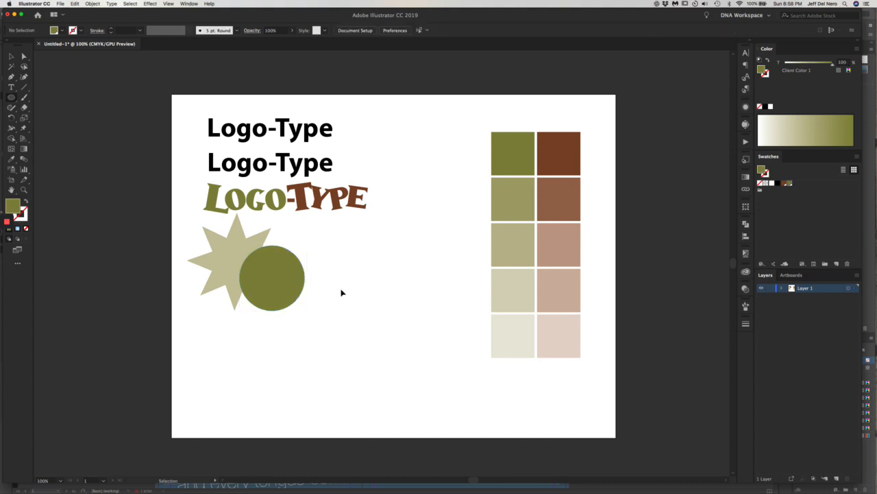
- Recolour the star with a Client Color 2 tint of about 42%
click(205, 248)
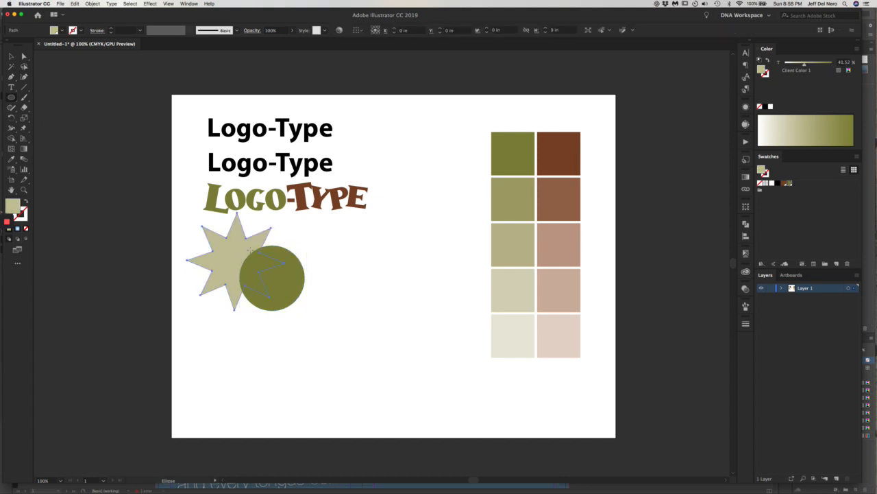
click(782, 185)
click(391, 237)
click(232, 274)
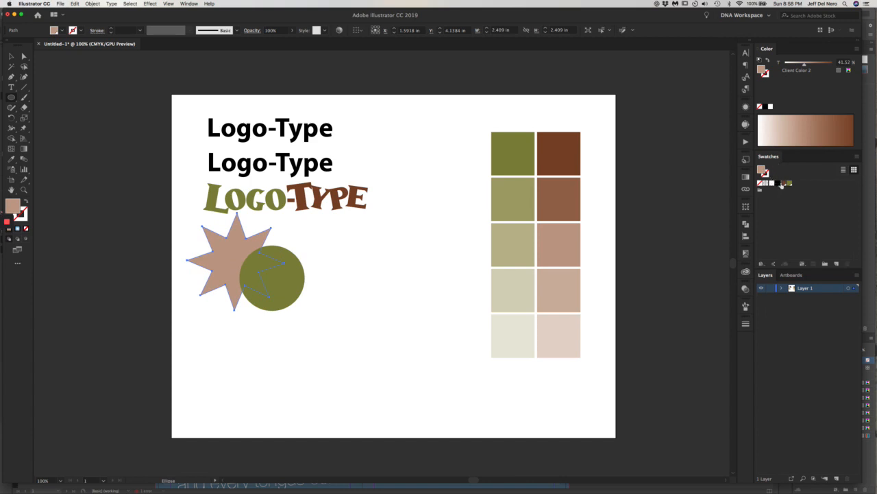
- Delete the star behind the circle and undo the stray ellipse drawn in its place
super+click(350, 238)
super+click(223, 256)
key(Delete)
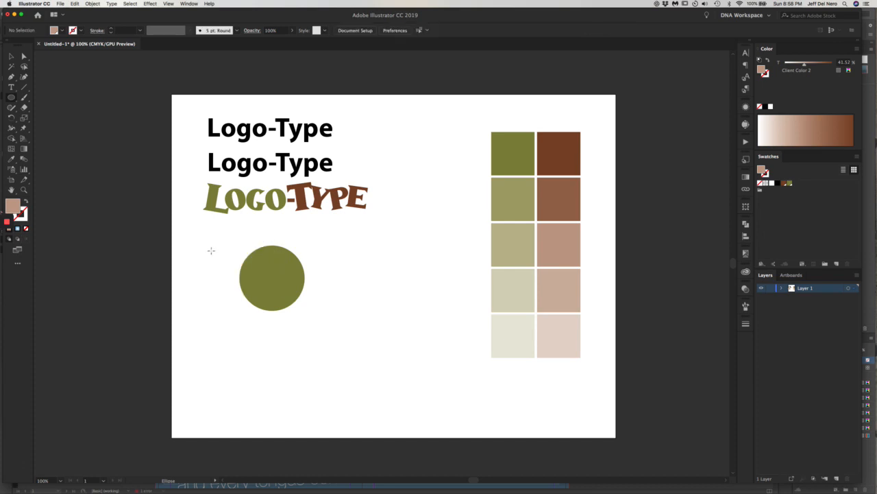
drag(215, 256, 229, 276)
key(ctrl+z)
- Draw an eight-pointed star about 1.56 in wide over the circle's left edge and fill it with full-strength Client Color 2
drag(11, 98, 43, 137)
drag(203, 247, 228, 261)
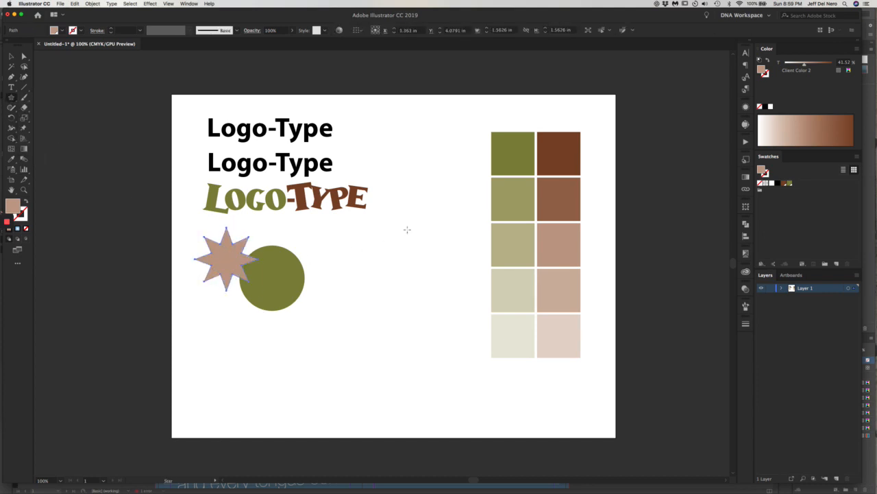
click(785, 184)
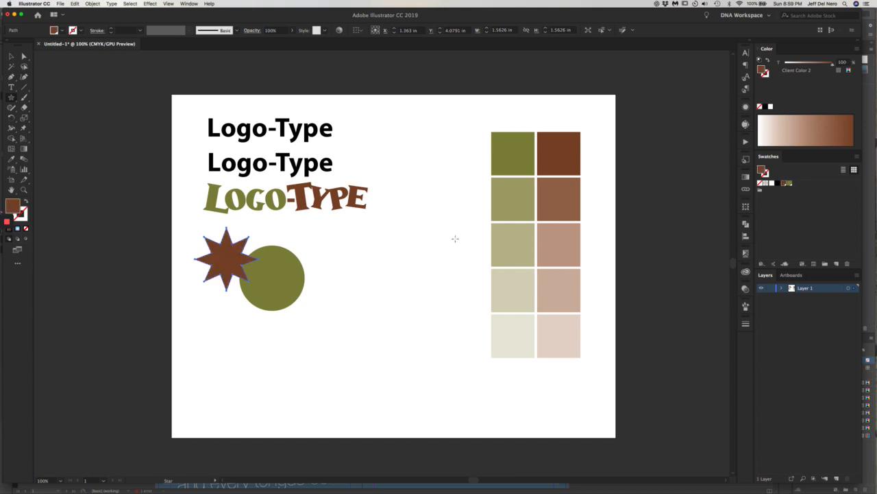
- Shift the brown star further over the green circle and enlarge it to about 1.92 in wide
super+click(376, 252)
drag(231, 260, 240, 264)
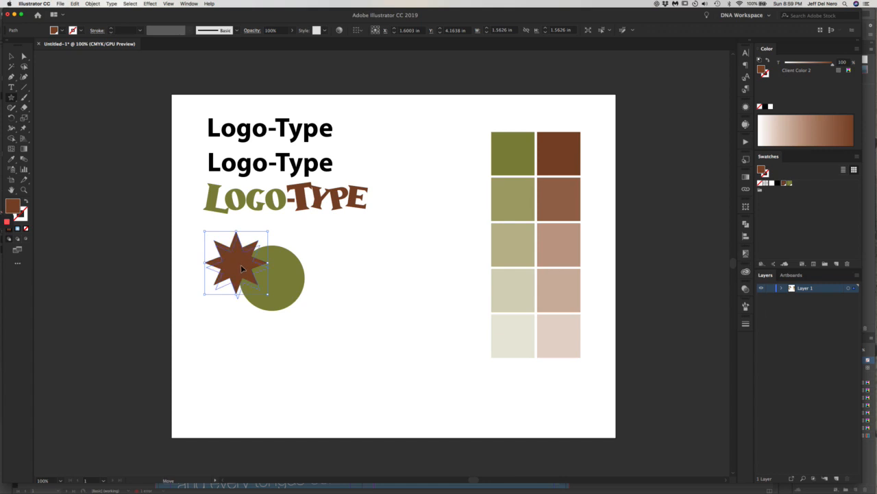
super+click(322, 260)
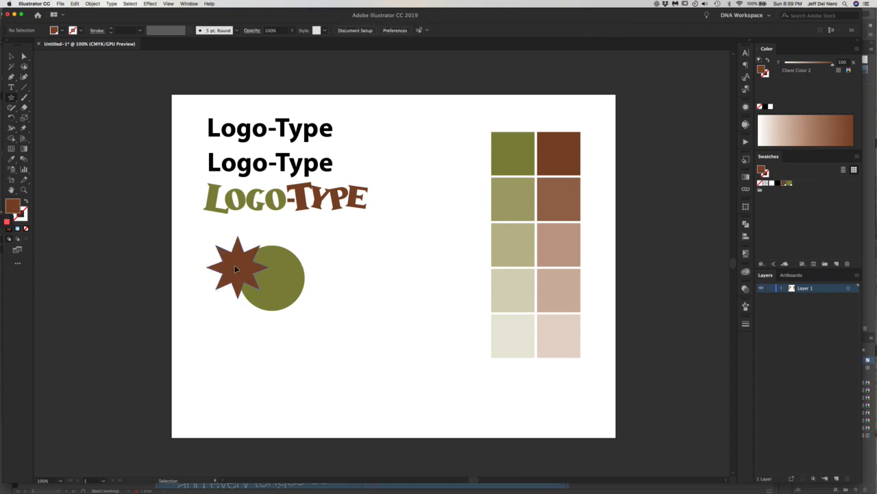
click(235, 269)
click(286, 275)
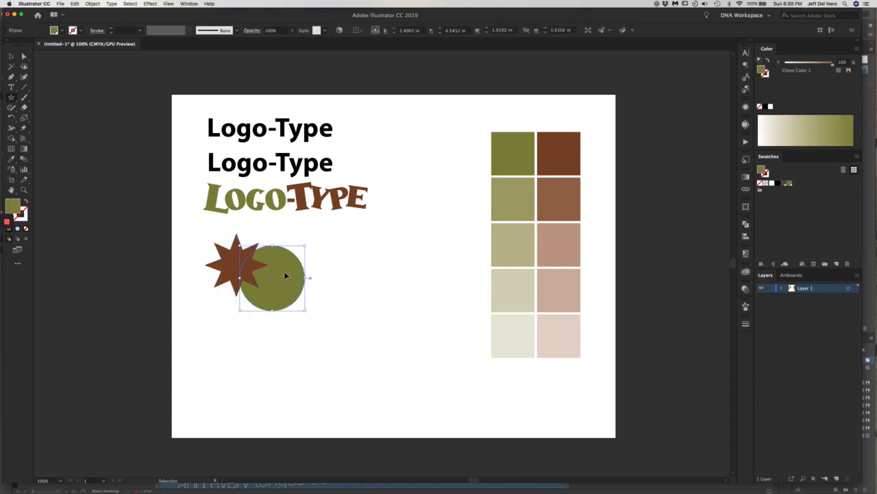
drag(232, 268, 238, 272)
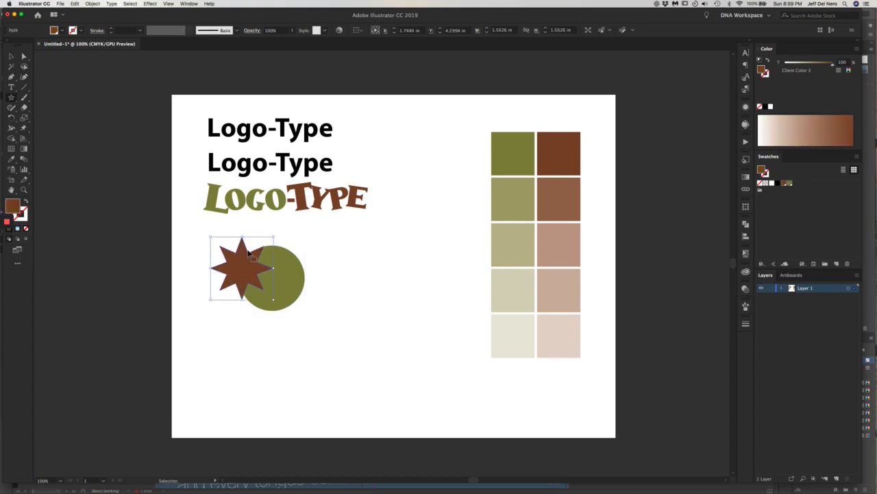
drag(274, 236, 237, 268)
click(346, 278)
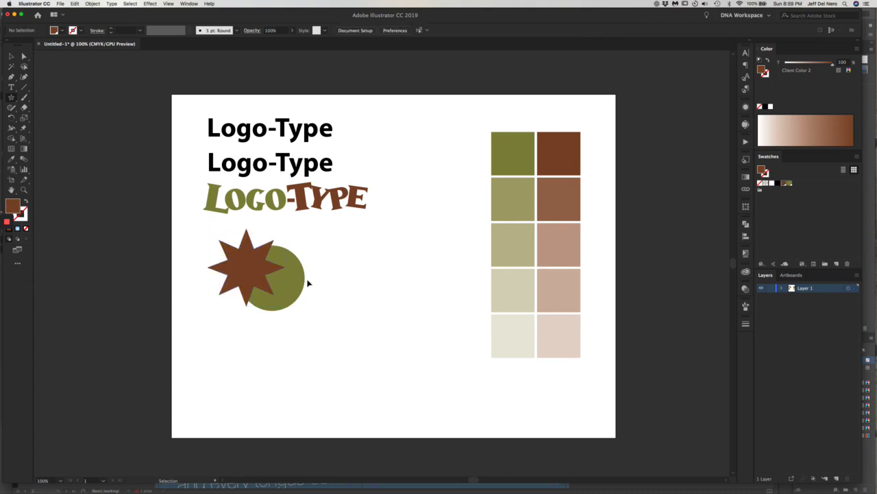
- Subtract the star from the slightly shifted green circle with Pathfinder Minus Front, and move the cut shape up and left
click(241, 269)
super+click(241, 269)
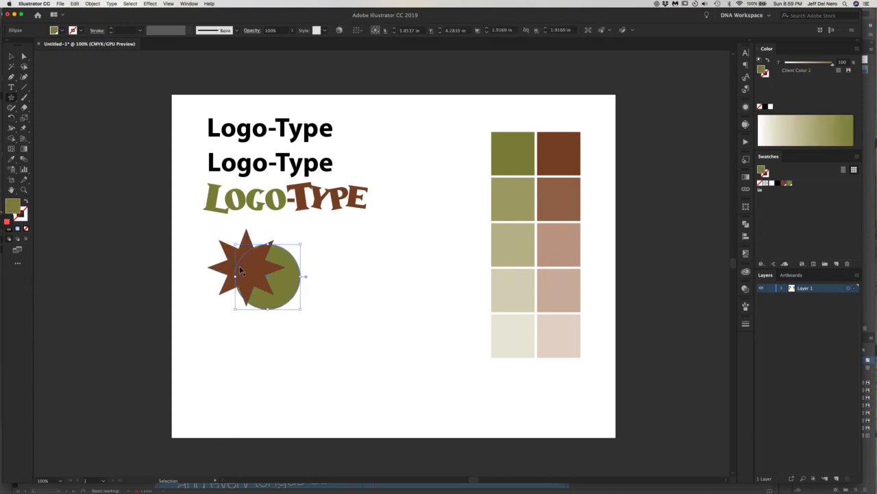
drag(291, 286, 294, 287)
shift+click(233, 263)
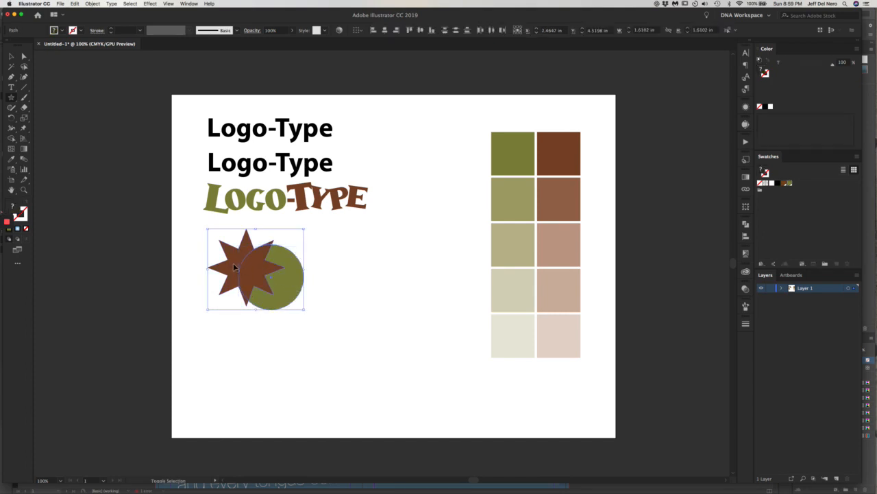
key(shift+m)
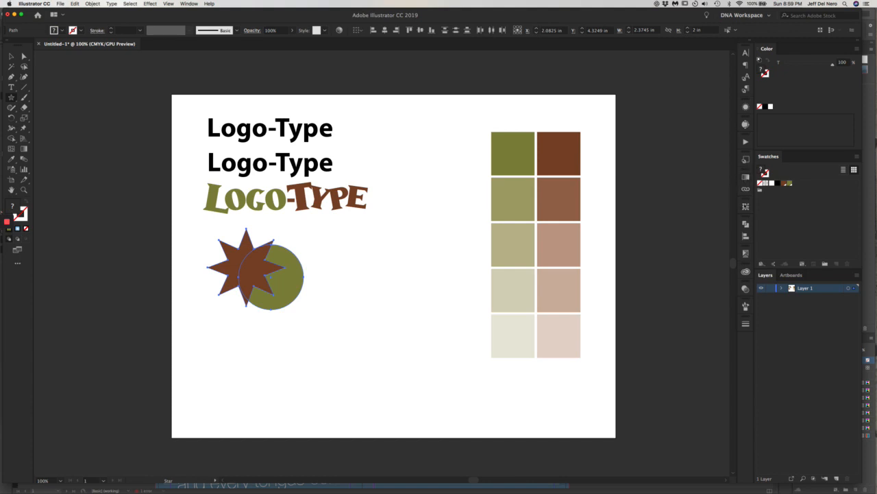
click(746, 224)
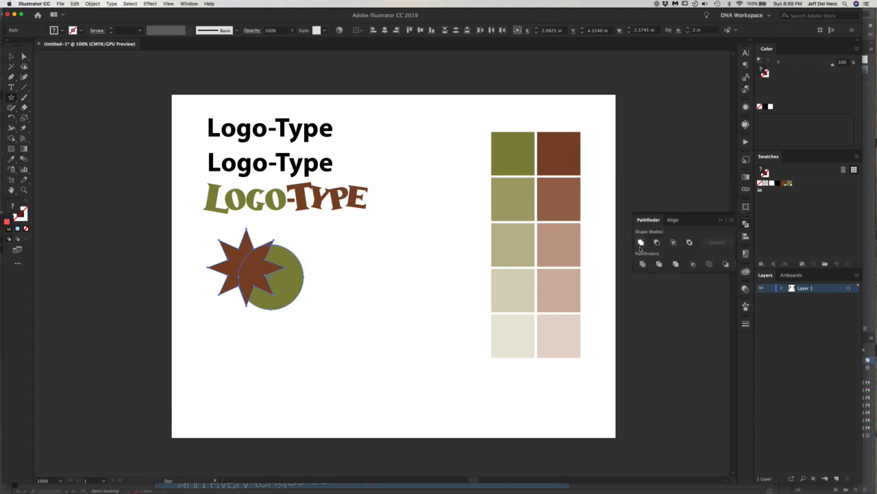
click(656, 242)
super+click(372, 261)
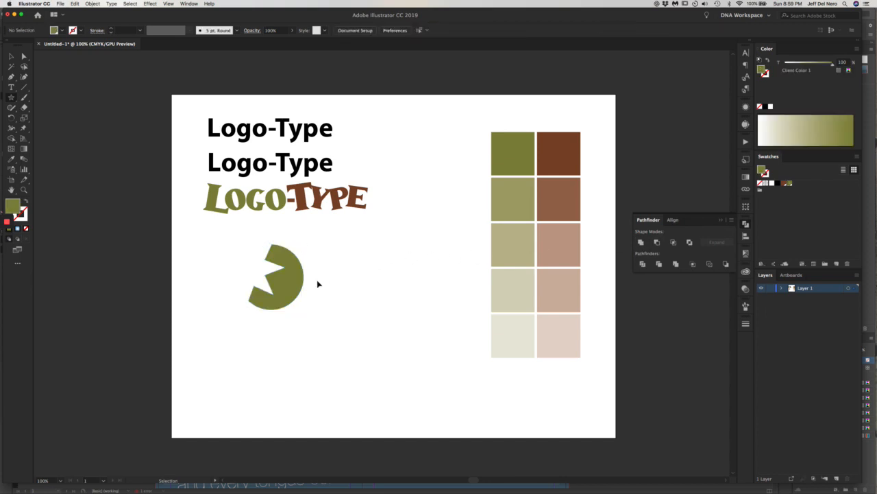
drag(279, 281, 243, 265)
click(247, 268)
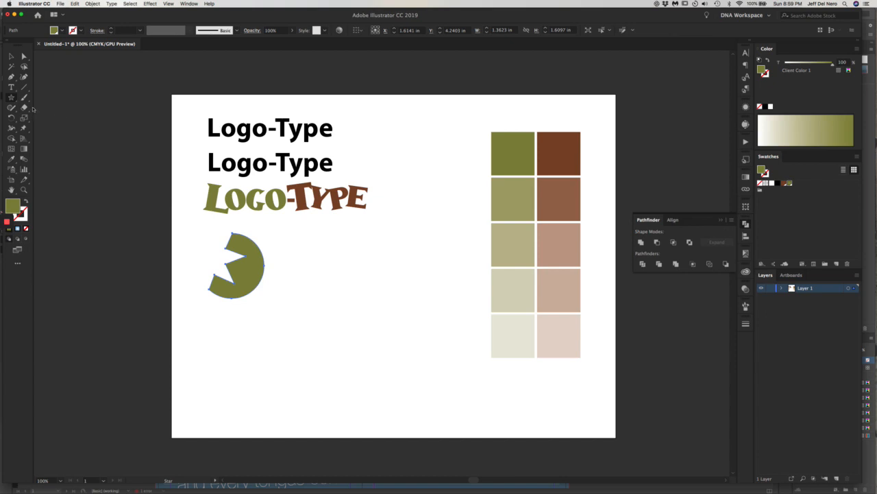
- Draw a green circle about 1.24 in wide, duplicate it overlapping to the right, and fill the duplicate with Client Color 2
drag(11, 98, 33, 119)
drag(315, 262, 360, 274)
key(Delete)
key(super+shift+a)
click(338, 275)
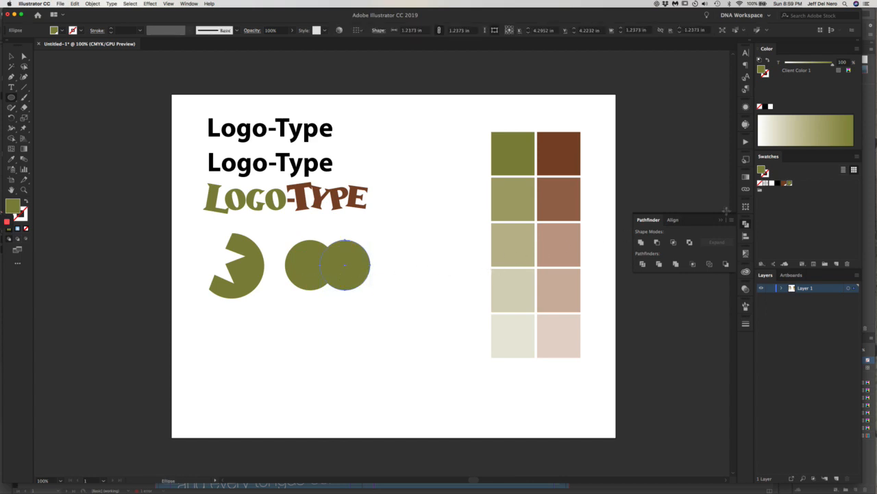
click(786, 183)
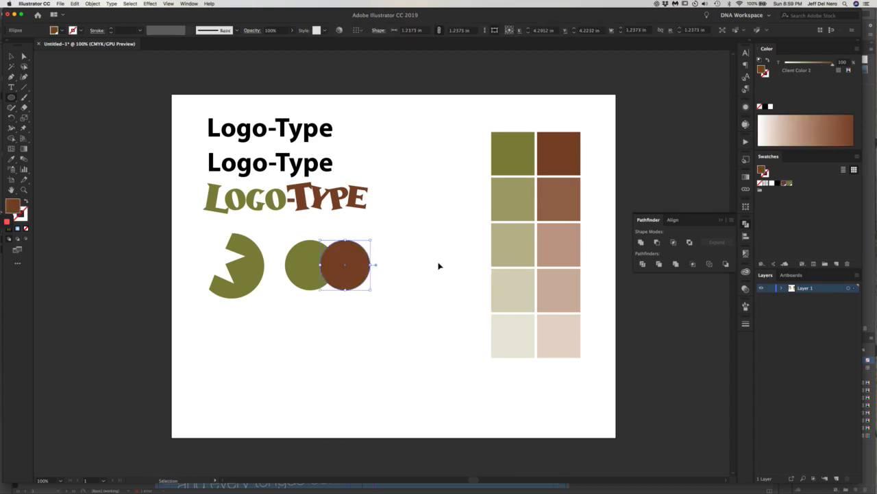
- Duplicate the overlapping green and brown circle pair twice below the original to make three rows
click(303, 261)
drag(282, 227, 347, 387)
click(400, 343)
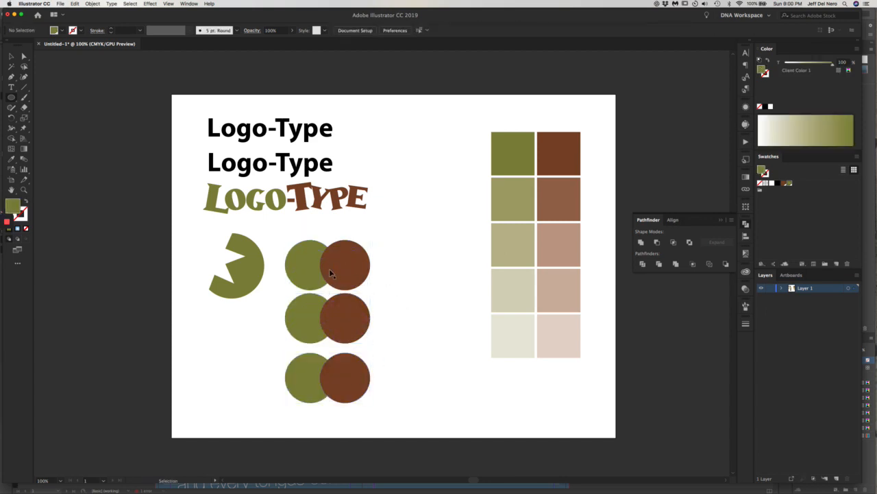
- Merge the top pair of circles into a single shape with Pathfinder Unite, then deselect it
click(363, 272)
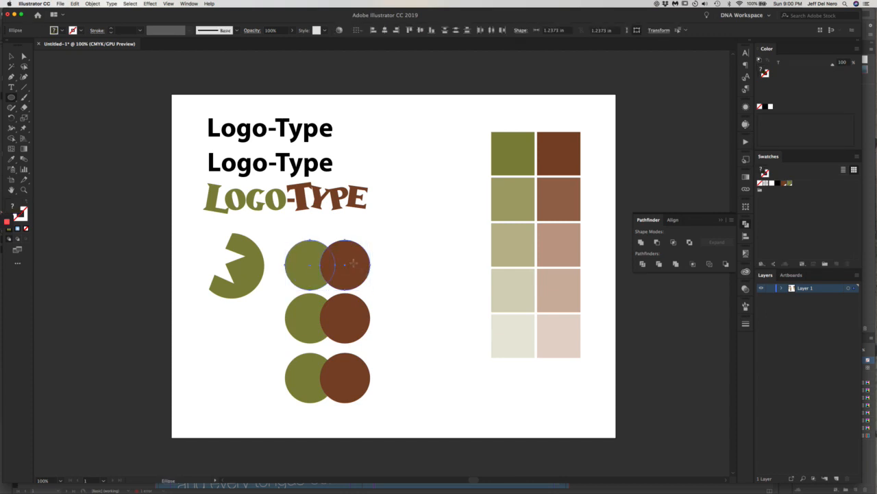
click(641, 243)
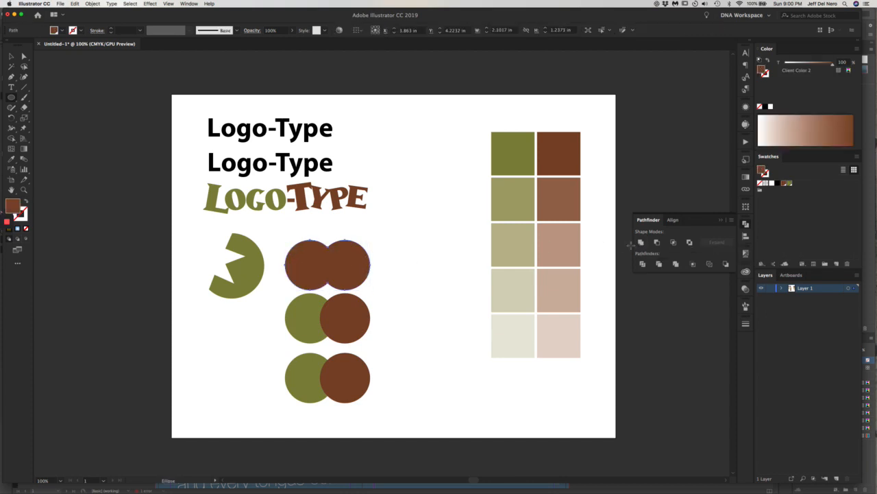
click(401, 278)
- Cut the brown circle out of the green one in the middle pair with Pathfinder Minus Front
key(v)
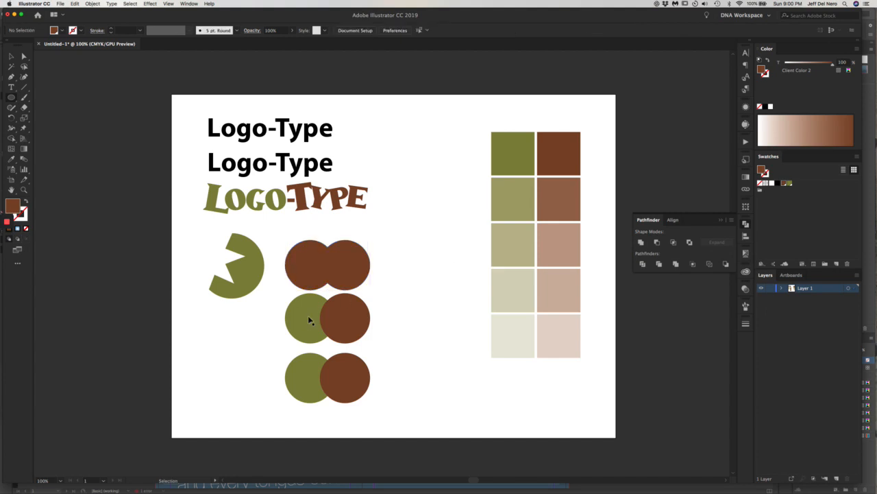
drag(296, 314, 350, 327)
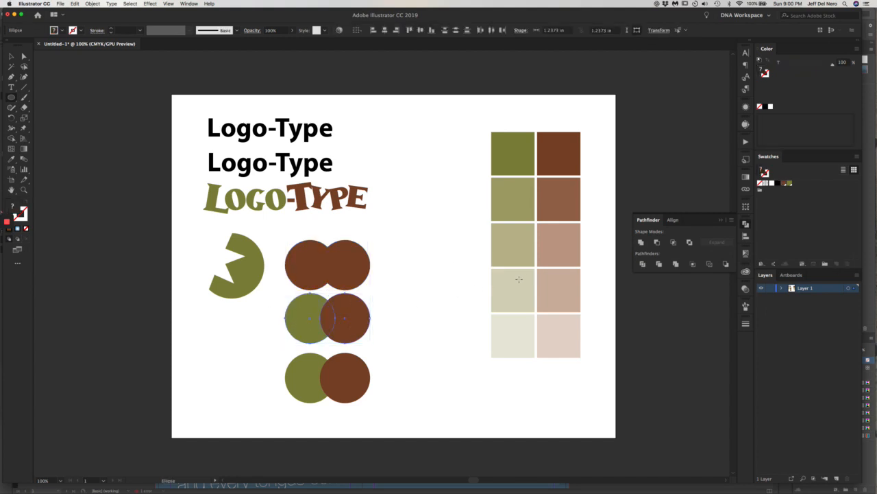
click(657, 242)
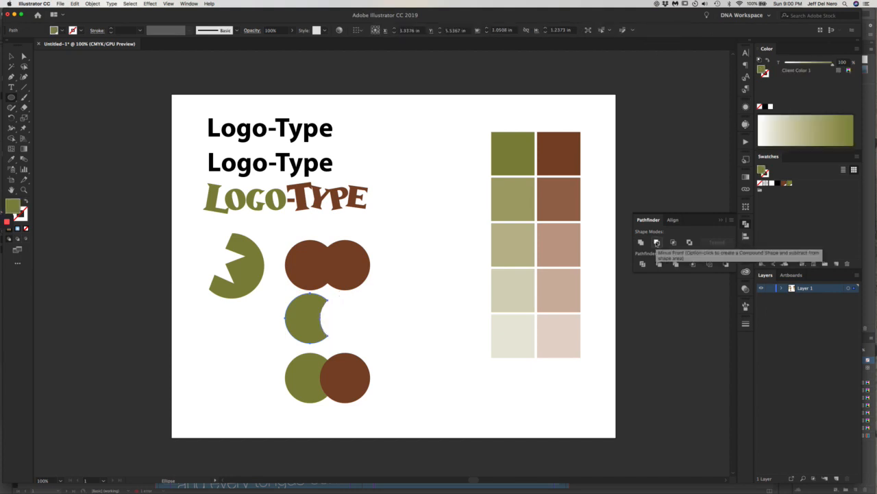
- Try Pathfinder Intersect on the bottom green and brown circle pair, then undo it
super+click(301, 369)
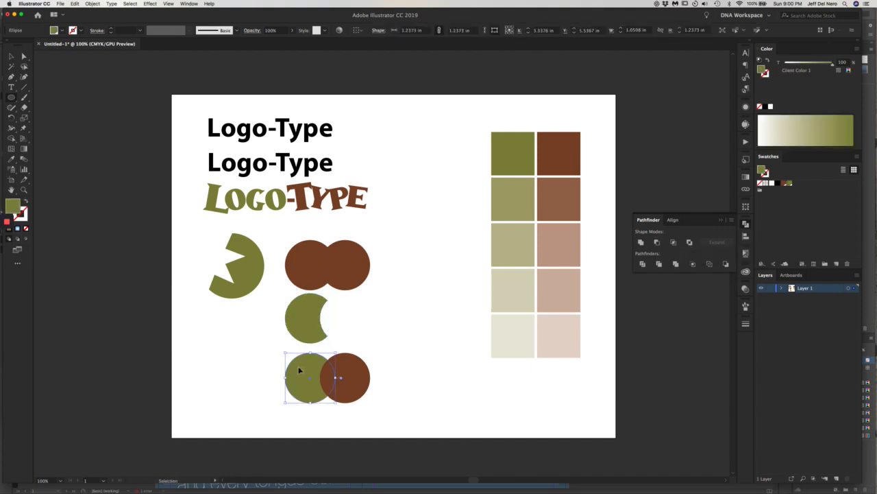
shift+super+click(356, 368)
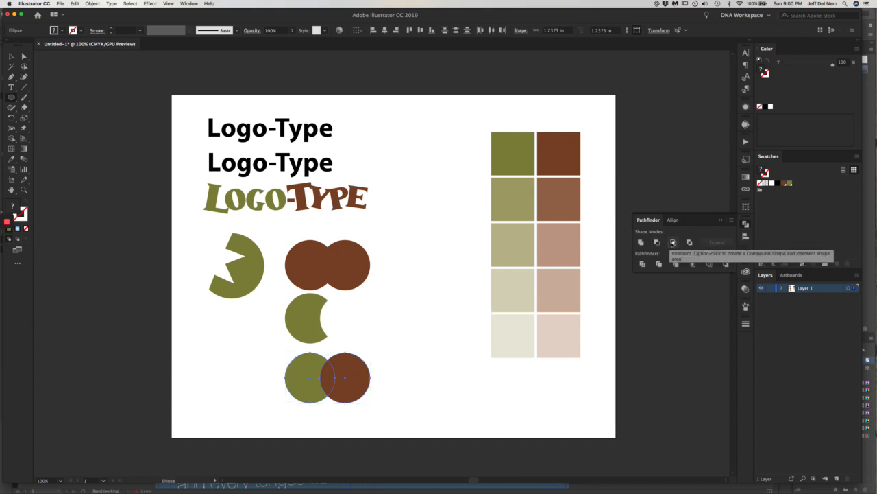
click(673, 244)
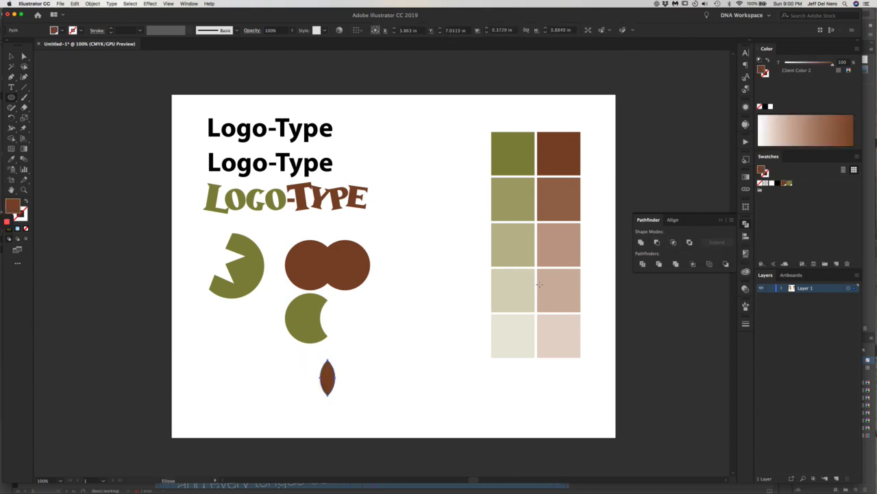
key(super+z)
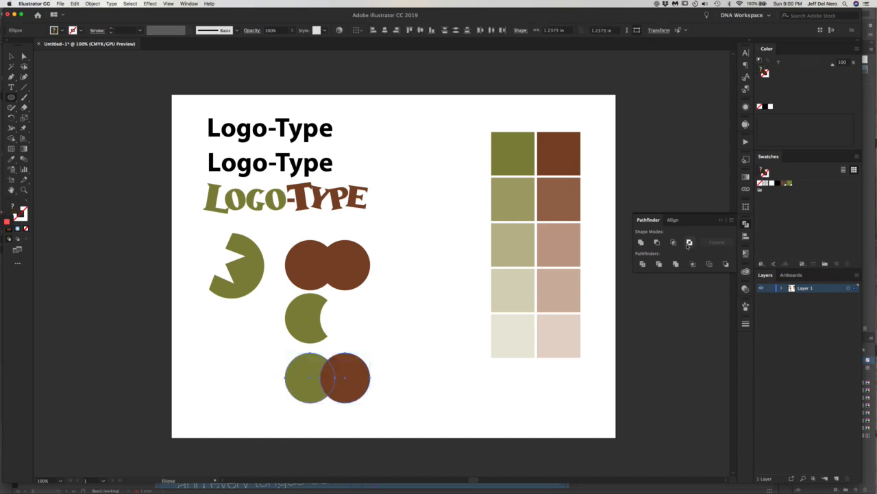
- Knock out the bottom pair's overlap with Pathfinder Exclude and recolor only its right-hand piece with Client Color 1
click(689, 243)
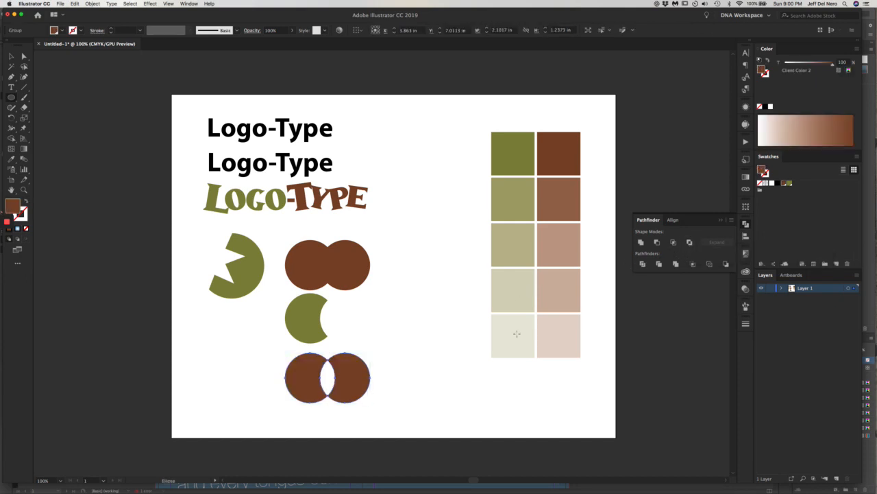
click(450, 354)
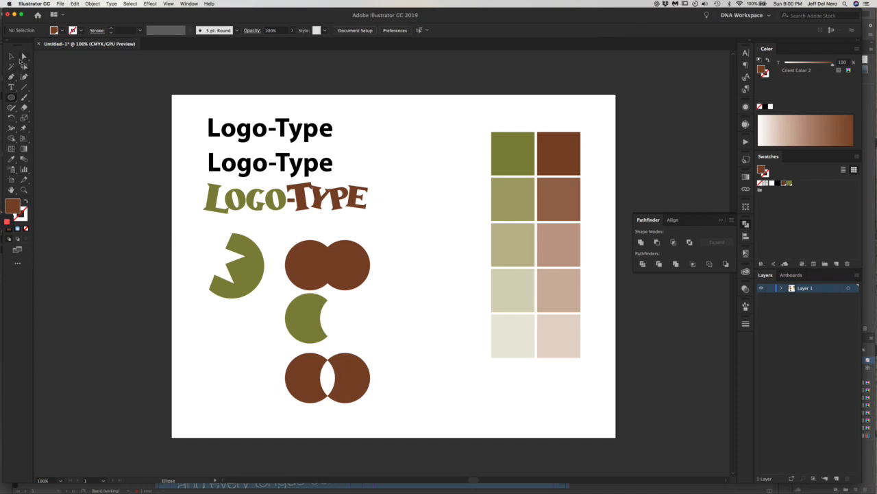
click(24, 59)
click(351, 380)
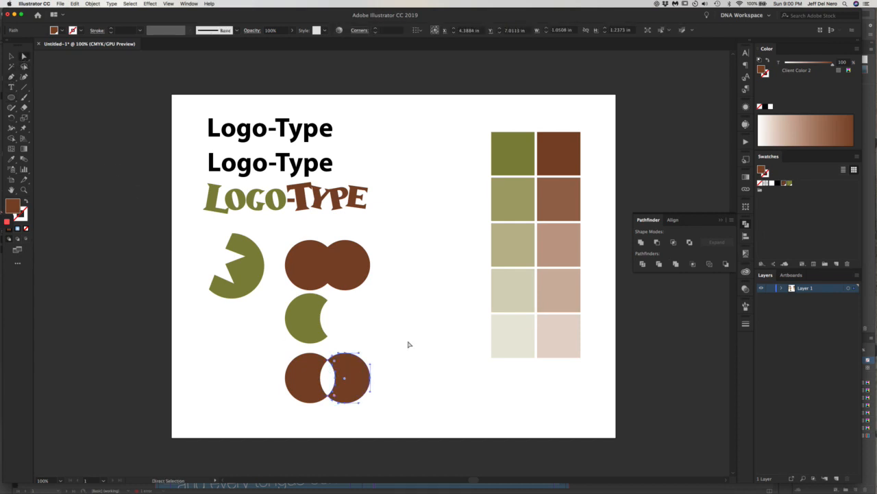
click(790, 184)
click(441, 316)
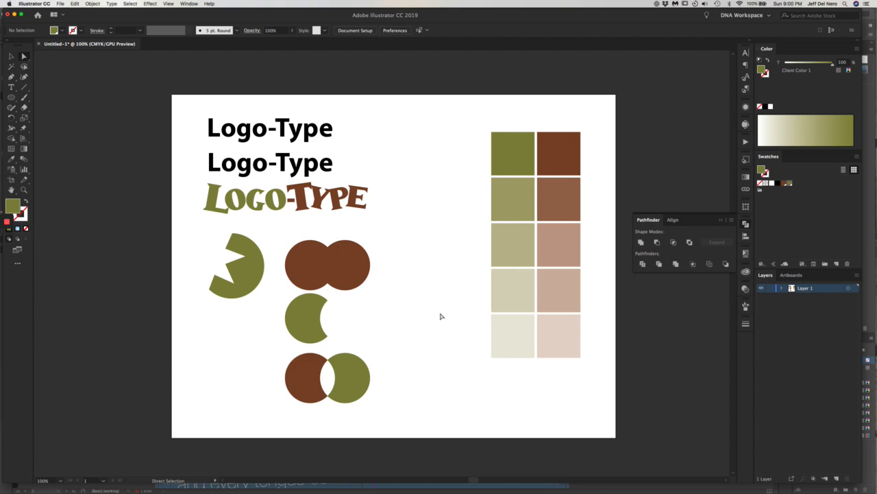
- Change the font of the second black Logo-Type line to Minion Variable Concept
click(315, 167)
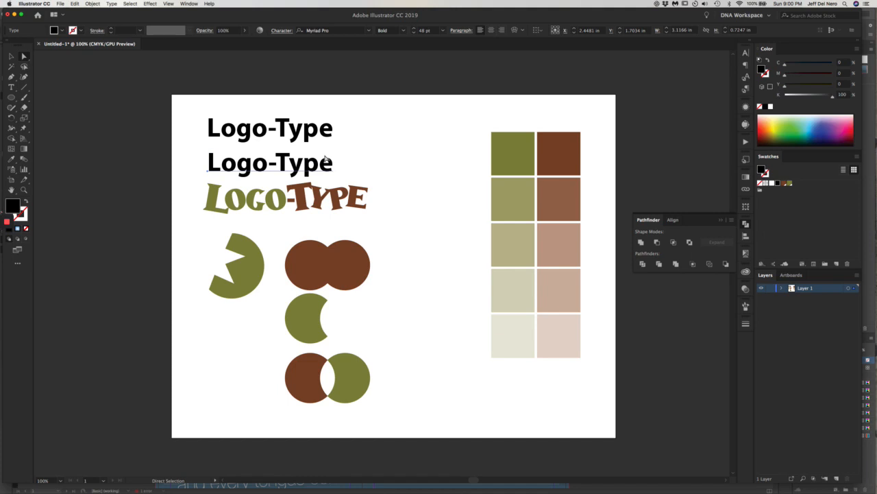
click(404, 32)
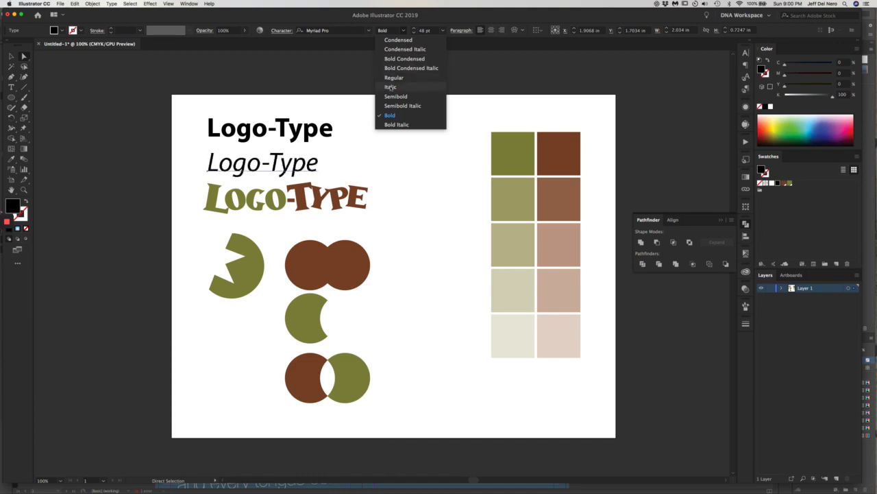
click(354, 29)
click(369, 31)
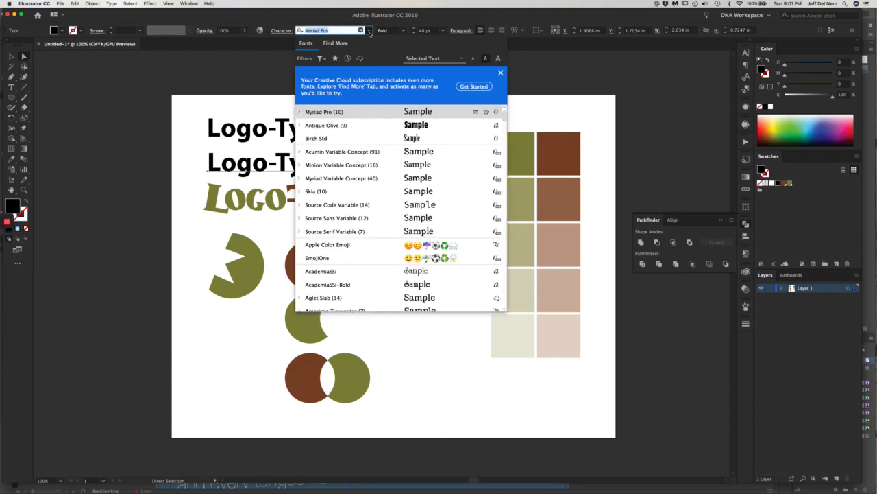
click(416, 165)
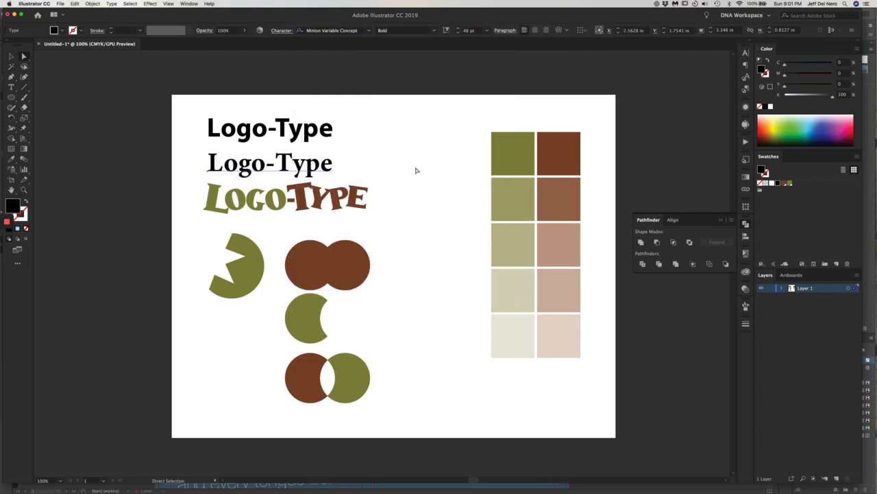
click(471, 85)
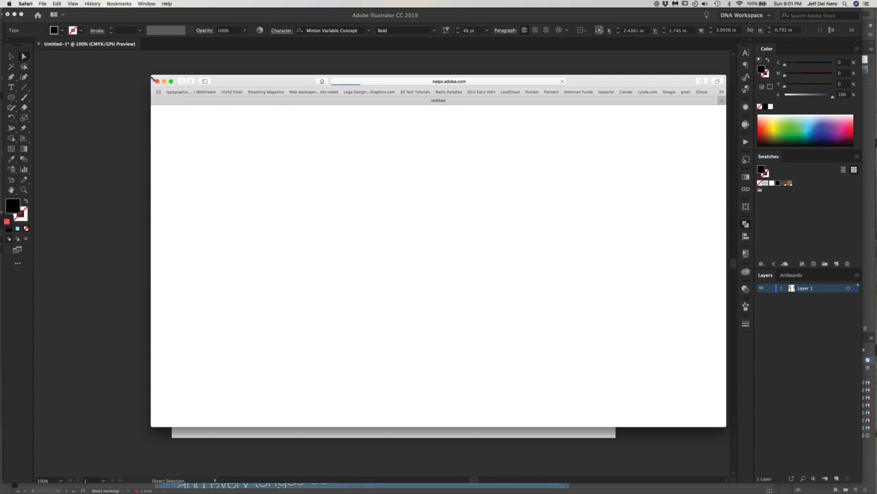
click(157, 80)
- Set the second Logo-Type line's font style to Display Bold Italic and deselect it
click(431, 33)
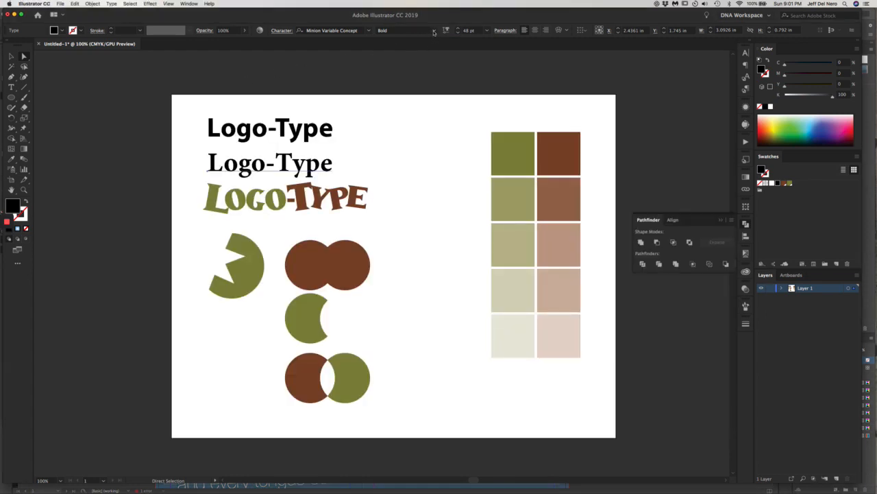
click(434, 32)
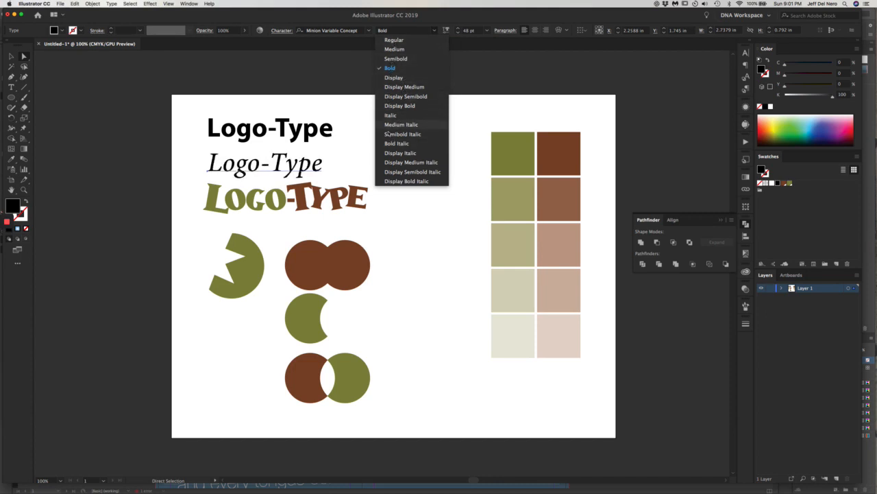
click(399, 181)
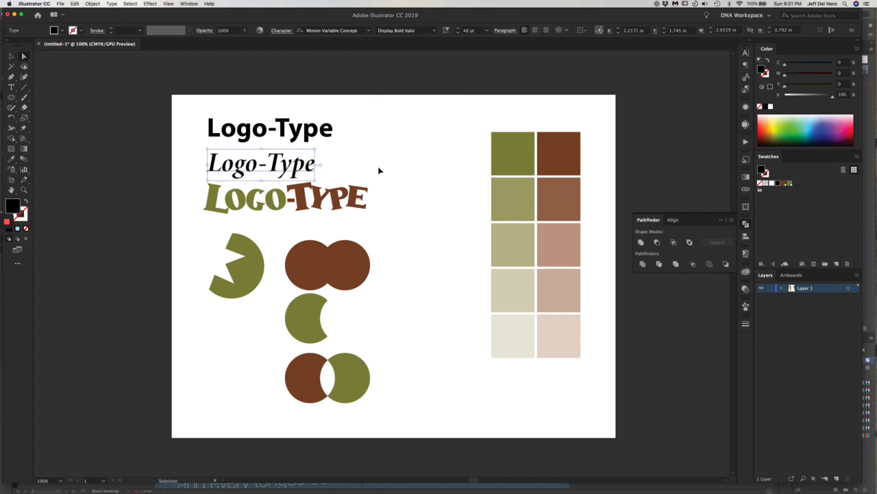
click(400, 167)
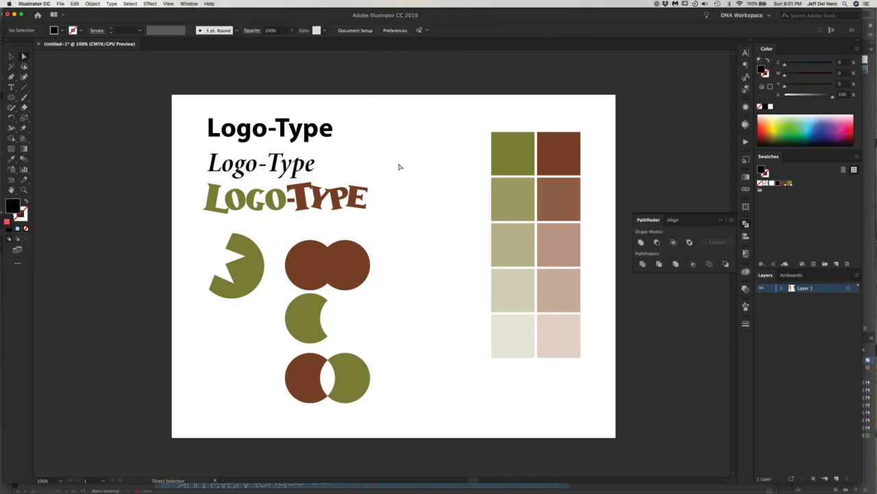